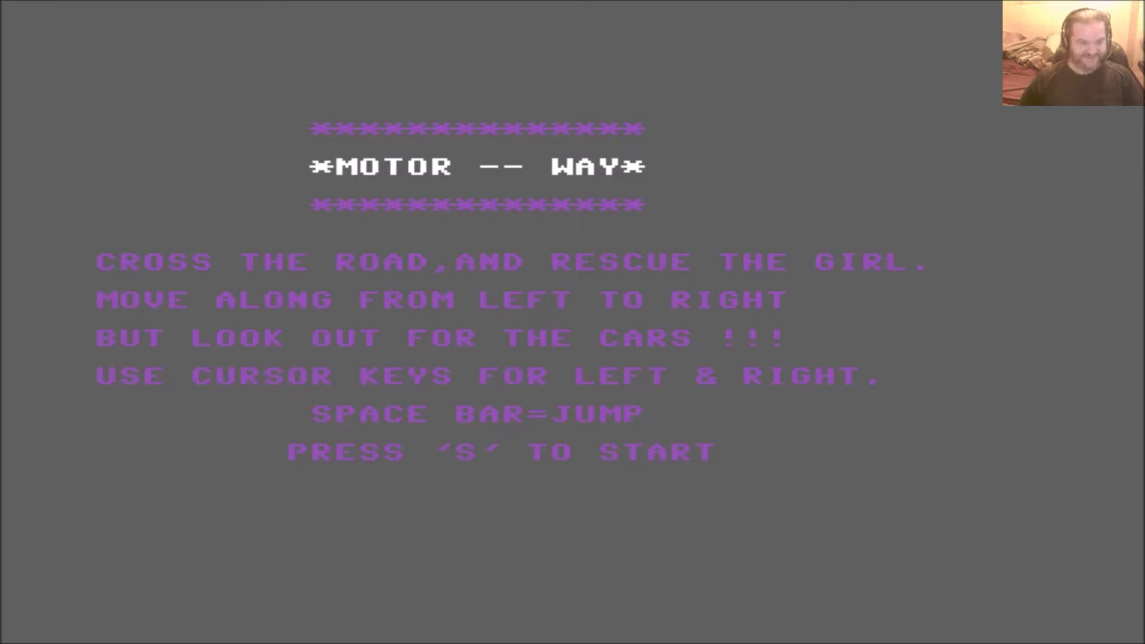
Start Motor Way, walk the man right, then hop him up across the traffic lanes
{"action": "key", "text": "s"}
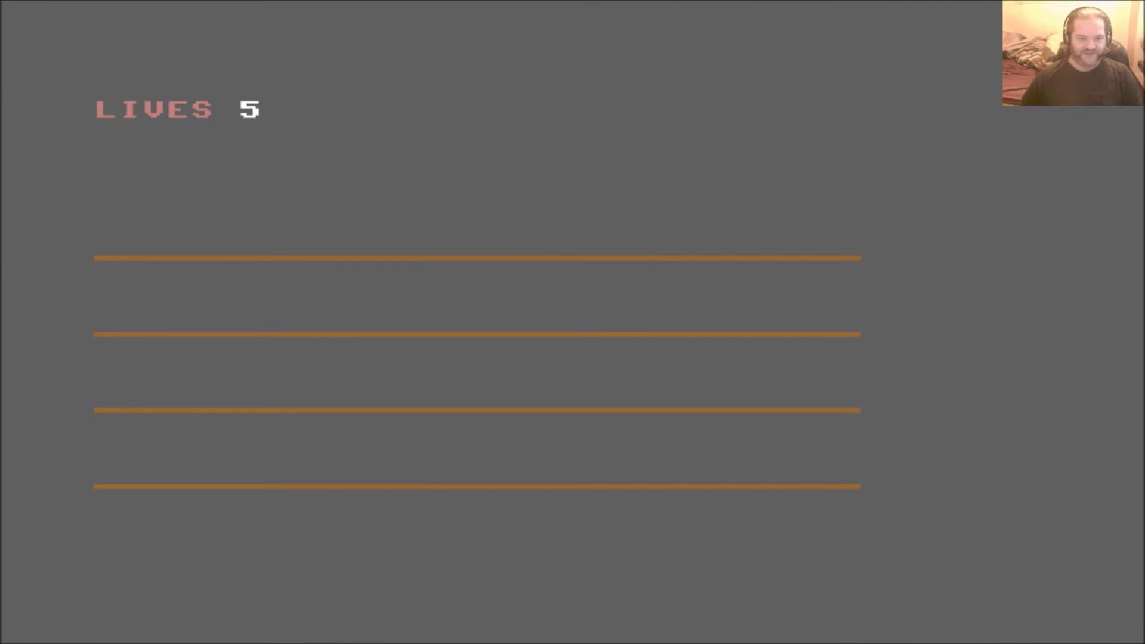
{"action": "key", "text": "Right"}
{"action": "key", "text": "Right"}
{"action": "key", "text": "Right"}
{"action": "key", "text": "Right"}
{"action": "key", "text": "Right"}
{"action": "key", "text": "Right"}
{"action": "key", "text": "Right"}
{"action": "key", "text": "Right"}
{"action": "key", "text": "Right"}
{"action": "key", "text": "Right"}
{"action": "key", "text": "Right"}
{"action": "key", "text": "Right"}
{"action": "key", "text": "Right"}
{"action": "key", "text": "Up"}
{"action": "key", "text": "Right"}
{"action": "key", "text": "Up"}
{"action": "key", "text": "Right"}
{"action": "key", "text": "Up"}
{"action": "key", "text": "Right"}
{"action": "key", "text": "Right"}
{"action": "key", "text": "Right"}
{"action": "key", "text": "Right"}
{"action": "key", "text": "Right"}
{"action": "key", "text": "Right"}
{"action": "key", "text": "Right"}
{"action": "key", "text": "Right"}
{"action": "key", "text": "Right"}
{"action": "key", "text": "Right"}
{"action": "key", "text": "Right"}
{"action": "key", "text": "Right"}
{"action": "key", "text": "Right"}
{"action": "key", "text": "Right"}
Step the man down from the top lane toward the next lane
{"action": "key", "text": "Down"}
{"action": "key", "text": "Down"}
{"action": "key", "text": "Down"}
{"action": "key", "text": "Down"}
{"action": "key", "text": "Down"}
{"action": "key", "text": "Down"}
{"action": "key", "text": "Down"}
{"action": "key", "text": "Down"}
{"action": "key", "text": "Right"}
{"action": "key", "text": "Right"}
{"action": "key", "text": "Right"}
{"action": "key", "text": "Right"}
{"action": "key", "text": "Right"}
Climb the man back up across the lanes and walk him right along the top lane
{"action": "key", "text": "Up"}
{"action": "key", "text": "Up"}
{"action": "key", "text": "Up"}
{"action": "key", "text": "Right"}
{"action": "key", "text": "Up"}
{"action": "key", "text": "Right"}
{"action": "key", "text": "Up"}
{"action": "key", "text": "Right"}
{"action": "key", "text": "Right"}
{"action": "key", "text": "Up"}
{"action": "key", "text": "Right"}
{"action": "key", "text": "Up"}
{"action": "key", "text": "Right"}
{"action": "key", "text": "Up"}
{"action": "key", "text": "Right"}
{"action": "key", "text": "Up"}
{"action": "key", "text": "Right"}
{"action": "key", "text": "Up"}
{"action": "key", "text": "Right"}
{"action": "key", "text": "Up"}
{"action": "key", "text": "Right"}
{"action": "key", "text": "Up"}
{"action": "key", "text": "Right"}
{"action": "key", "text": "Up"}
{"action": "key", "text": "Up"}
{"action": "key", "text": "Up"}
{"action": "key", "text": "Right"}
{"action": "key", "text": "Down"}
{"action": "key", "text": "Right"}
{"action": "key", "text": "Down"}
{"action": "key", "text": "Right"}
{"action": "key", "text": "Down"}
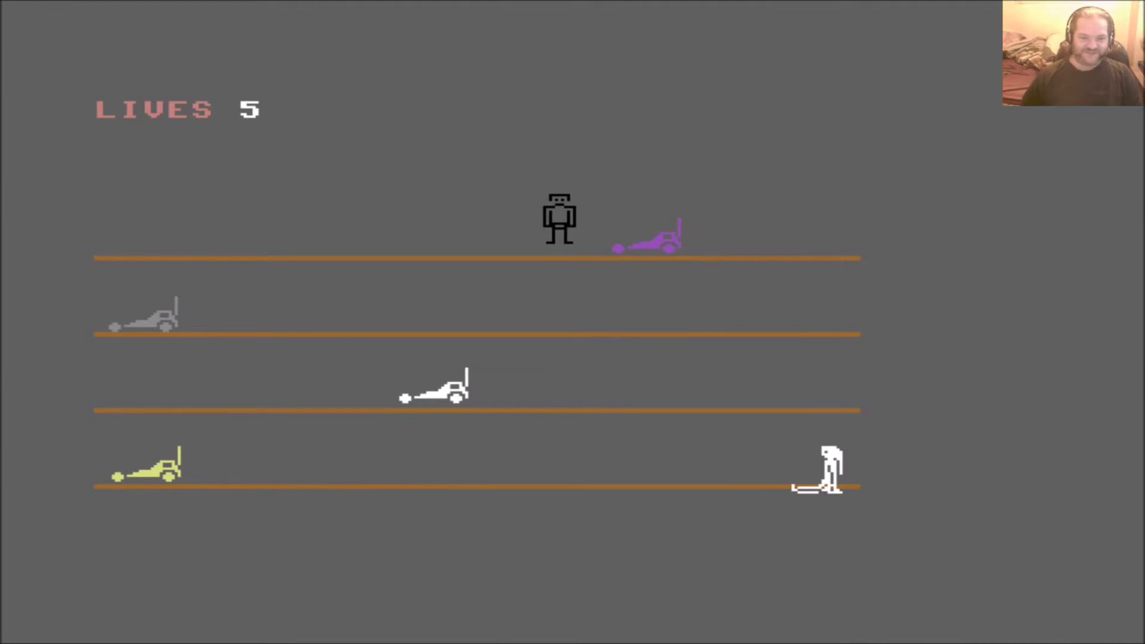
{"action": "key", "text": "Down"}
{"action": "key", "text": "Down"}
{"action": "key", "text": "Down"}
{"action": "key", "text": "Down"}
{"action": "key", "text": "Down"}
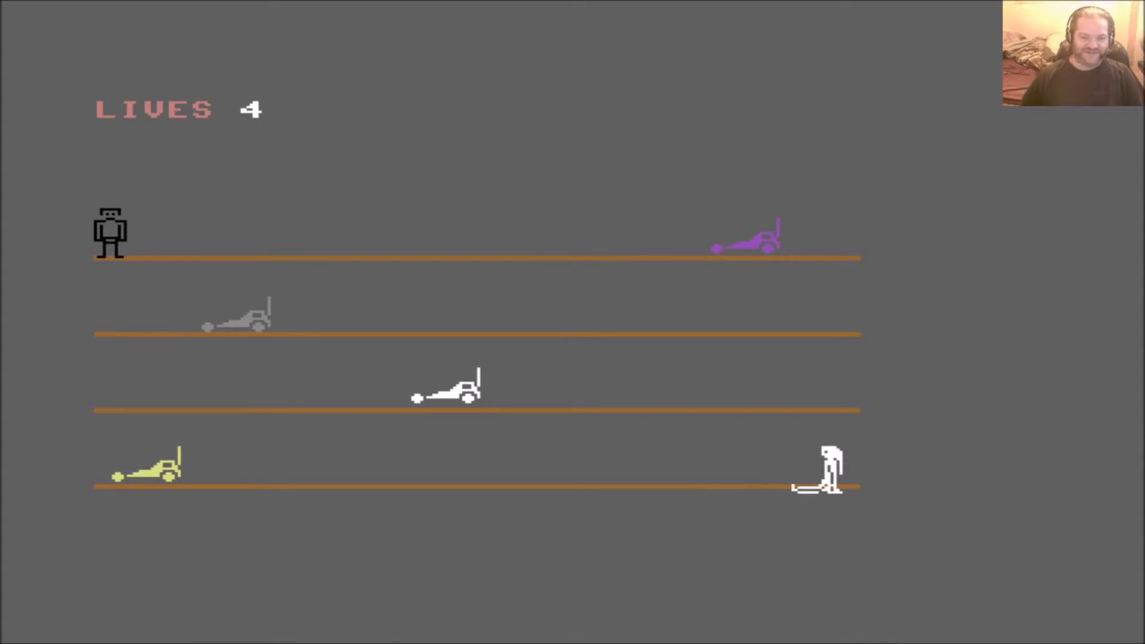
{"action": "key", "text": "Right"}
{"action": "key", "text": "Right"}
{"action": "key", "text": "Right"}
{"action": "key", "text": "Right"}
{"action": "key", "text": "Right"}
{"action": "key", "text": "Right"}
{"action": "key", "text": "Right"}
{"action": "key", "text": "Right"}
{"action": "key", "text": "Right"}
{"action": "key", "text": "Right"}
{"action": "key", "text": "Right"}
{"action": "key", "text": "Right"}
{"action": "key", "text": "Right"}
{"action": "key", "text": "Right"}
{"action": "key", "text": "Right"}
{"action": "key", "text": "Right"}
{"action": "key", "text": "Right"}
{"action": "key", "text": "Right"}
{"action": "key", "text": "Right"}
{"action": "key", "text": "Right"}
{"action": "key", "text": "Right"}
{"action": "key", "text": "Right"}
{"action": "key", "text": "Right"}
Walk the man off the right edge and down onto the first lane
{"action": "key", "text": "Right"}
{"action": "key", "text": "Right"}
{"action": "key", "text": "Right"}
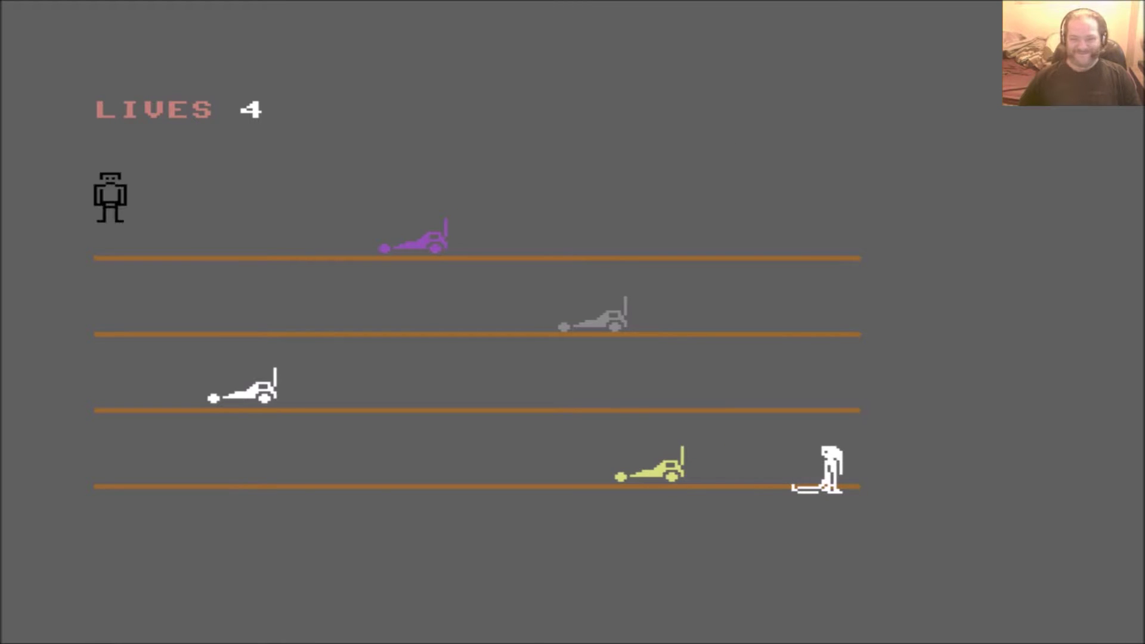
{"action": "key", "text": "Right"}
{"action": "key", "text": "Right"}
{"action": "key", "text": "Right"}
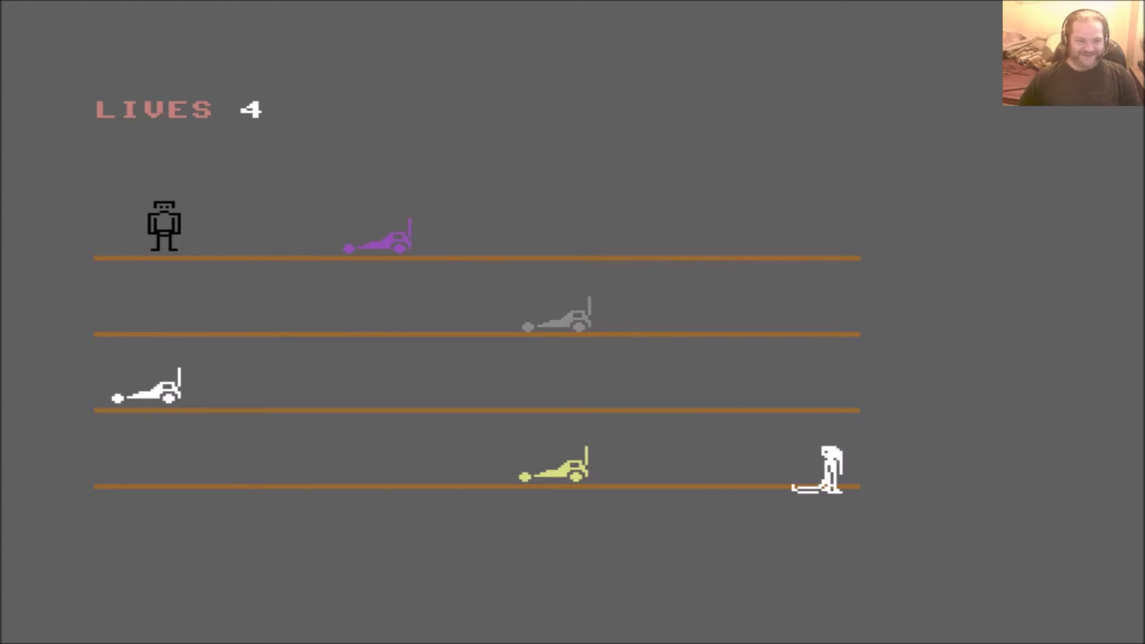
{"action": "key", "text": "Down"}
{"action": "key", "text": "Down"}
{"action": "key", "text": "Down"}
{"action": "key", "text": "Down"}
{"action": "key", "text": "Down"}
{"action": "key", "text": "Down"}
{"action": "key", "text": "Down"}
Walk the man right, then climb him diagonally up toward the top lane
{"action": "key", "text": "Right"}
{"action": "key", "text": "Right"}
{"action": "key", "text": "Right"}
{"action": "key", "text": "Right"}
{"action": "key", "text": "Right"}
{"action": "key", "text": "Right"}
{"action": "key", "text": "Right"}
{"action": "key", "text": "Up"}
{"action": "key", "text": "Right"}
{"action": "key", "text": "Up"}
{"action": "key", "text": "Right"}
{"action": "key", "text": "Up"}
{"action": "key", "text": "Right"}
{"action": "key", "text": "Up"}
{"action": "key", "text": "Right"}
{"action": "key", "text": "Up"}
{"action": "key", "text": "Right"}
{"action": "key", "text": "Up"}
{"action": "key", "text": "Right"}
{"action": "key", "text": "Up"}
{"action": "key", "text": "Right"}
{"action": "key", "text": "Up"}
{"action": "key", "text": "Right"}
{"action": "key", "text": "Up"}
{"action": "key", "text": "Right"}
{"action": "key", "text": "Up"}
{"action": "key", "text": "Right"}
{"action": "key", "text": "Up"}
{"action": "key", "text": "Right"}
{"action": "key", "text": "Up"}
{"action": "key", "text": "Right"}
{"action": "key", "text": "Up"}
{"action": "key", "text": "Right"}
{"action": "key", "text": "Down"}
{"action": "key", "text": "Down"}
{"action": "key", "text": "Down"}
{"action": "key", "text": "Down"}
{"action": "key", "text": "Down"}
{"action": "key", "text": "Down"}
{"action": "key", "text": "Down"}
{"action": "key", "text": "Down"}
{"action": "key", "text": "Down"}
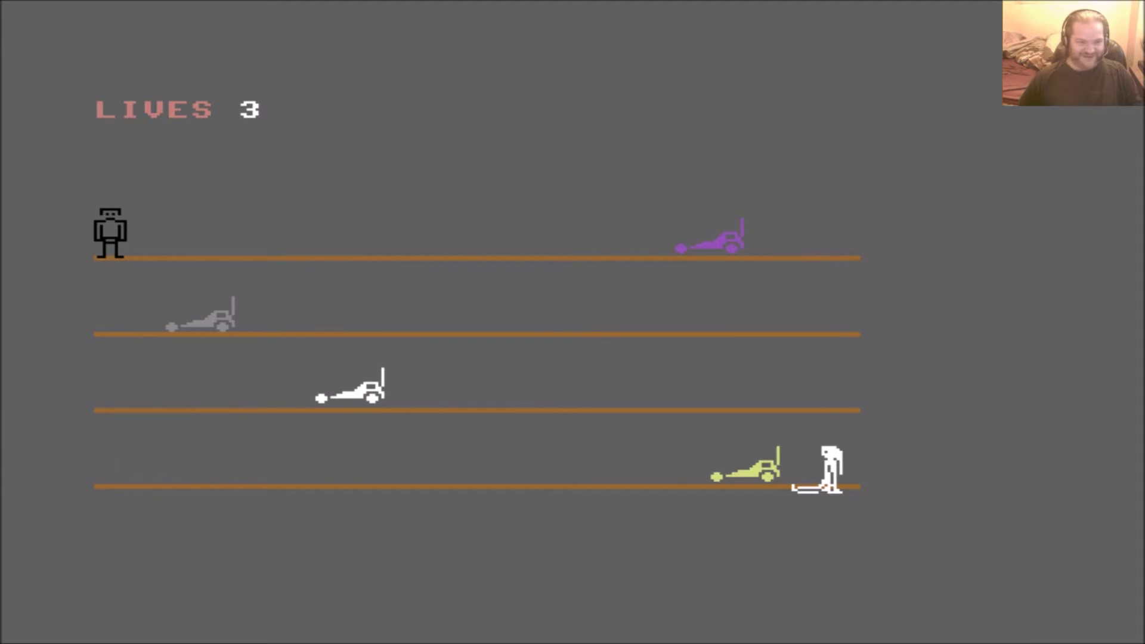
Walk the man along the top lane and jump him over the purple car
{"action": "key", "text": "Right"}
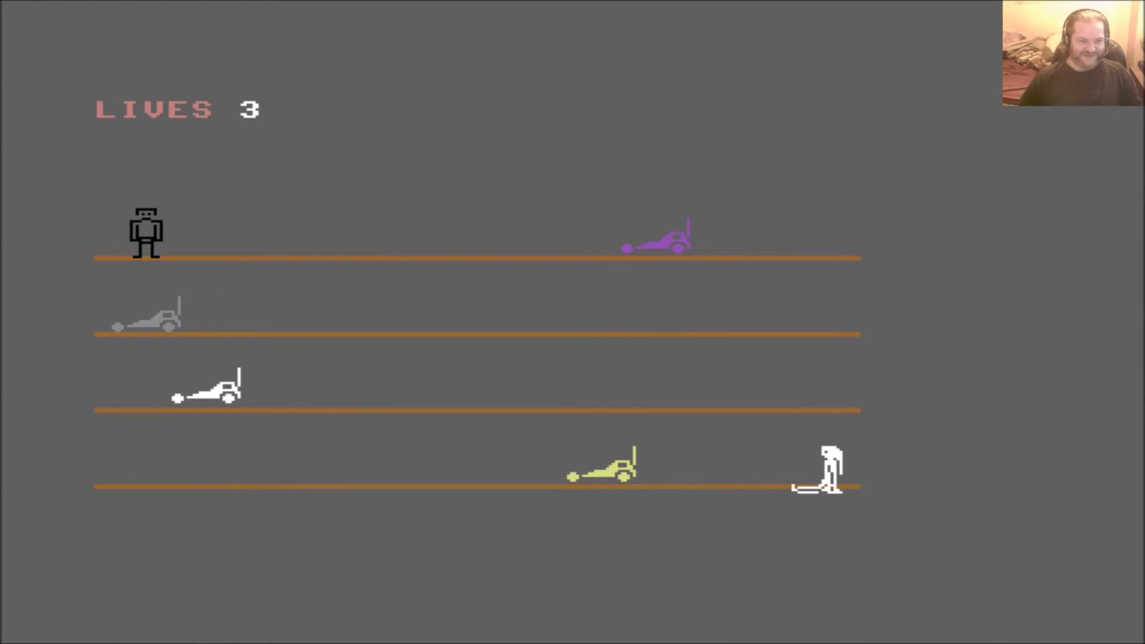
{"action": "key", "text": "Right"}
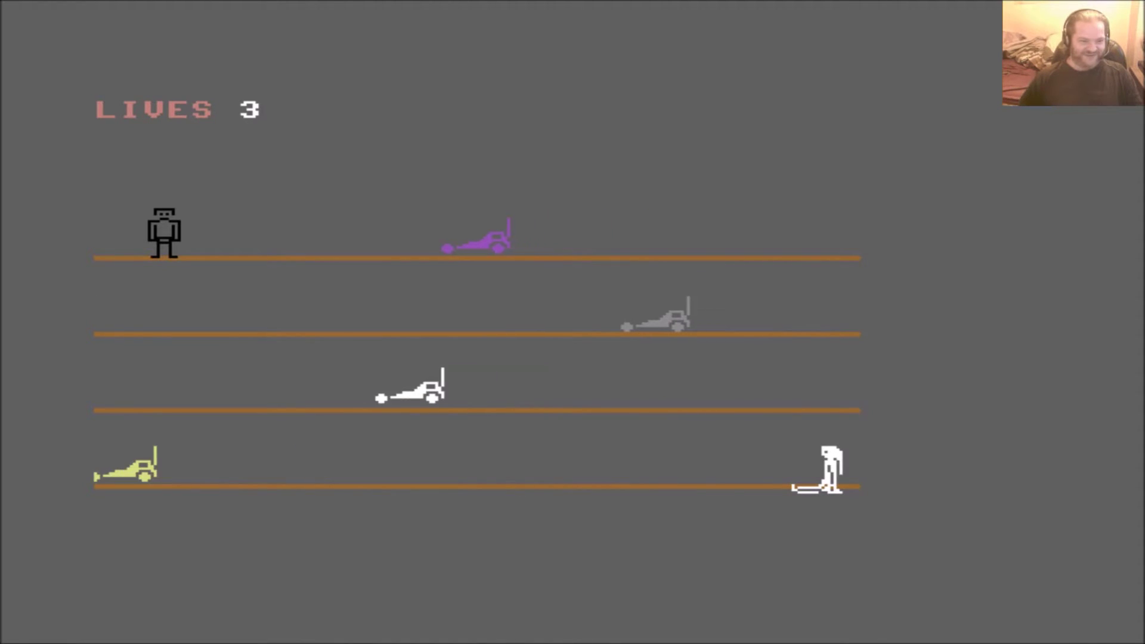
{"action": "key", "text": "Right"}
{"action": "key", "text": "Right"}
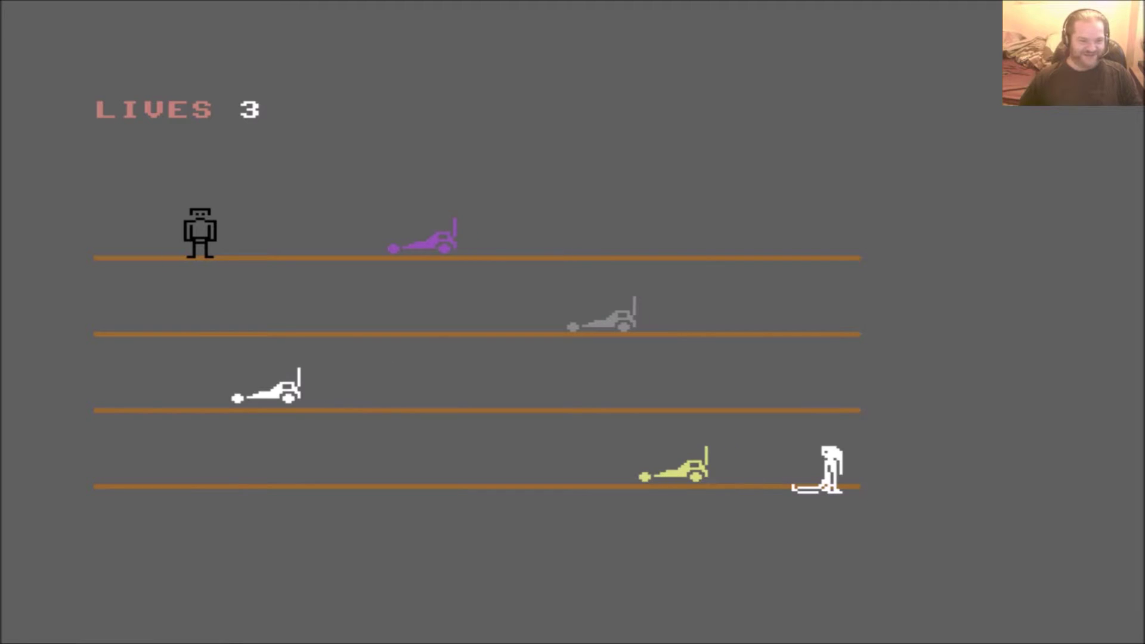
{"action": "key", "text": "Right"}
{"action": "key", "text": "Right"}
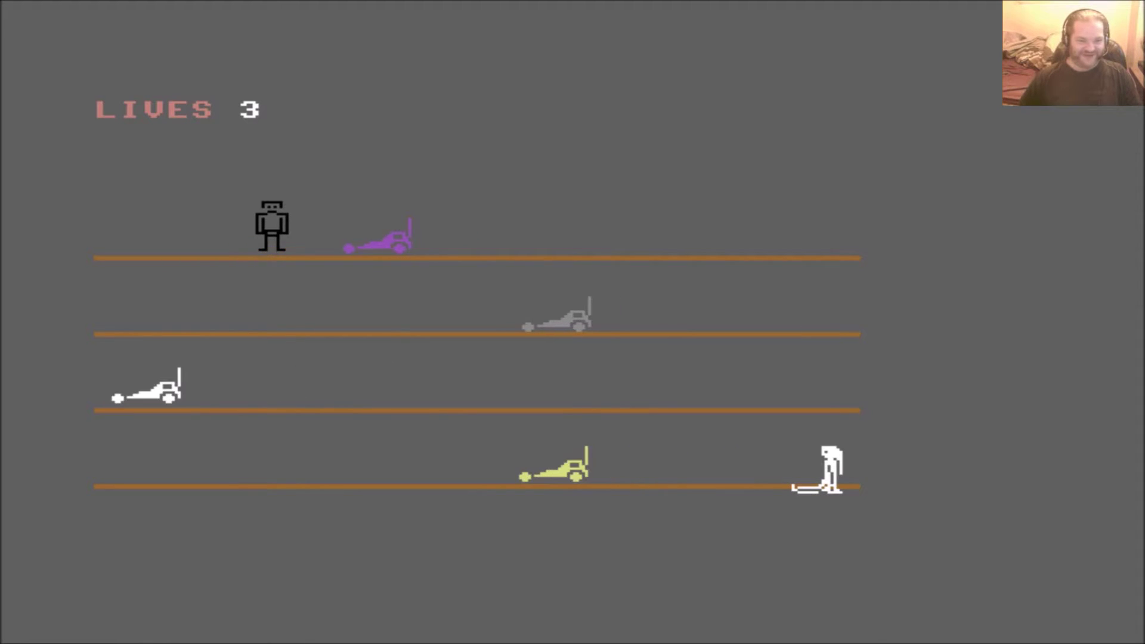
{"action": "key", "text": "Right"}
{"action": "key", "text": "Right"}
{"action": "key", "text": "Up"}
{"action": "key", "text": "Right"}
{"action": "key", "text": "Right"}
{"action": "key", "text": "Right"}
{"action": "key", "text": "Right"}
{"action": "key", "text": "Right"}
{"action": "key", "text": "Right"}
{"action": "key", "text": "Right"}
{"action": "key", "text": "Right"}
{"action": "key", "text": "Right"}
{"action": "key", "text": "Right"}
{"action": "key", "text": "Right"}
{"action": "key", "text": "Right"}
{"action": "key", "text": "Right"}
{"action": "key", "text": "Right"}
{"action": "key", "text": "Right"}
Jump the man past the cars and keep him moving right along the top lane
{"action": "key", "text": "Right"}
{"action": "key", "text": "Right"}
{"action": "key", "text": "Right"}
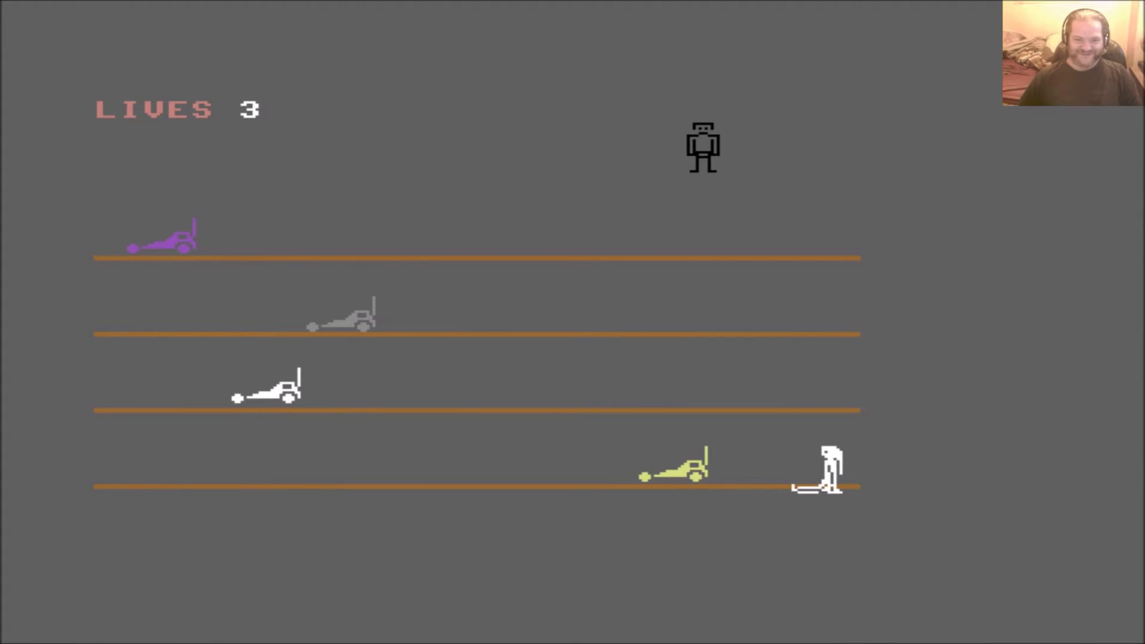
{"action": "key", "text": "Right"}
{"action": "key", "text": "Right"}
{"action": "key", "text": "Down"}
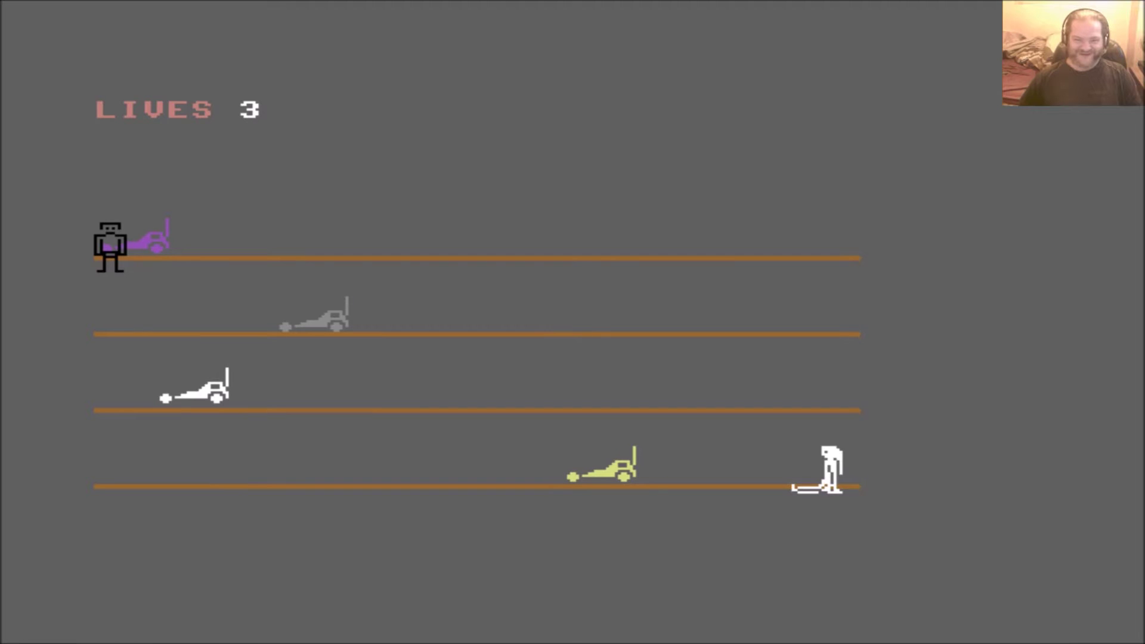
{"action": "key", "text": "Right"}
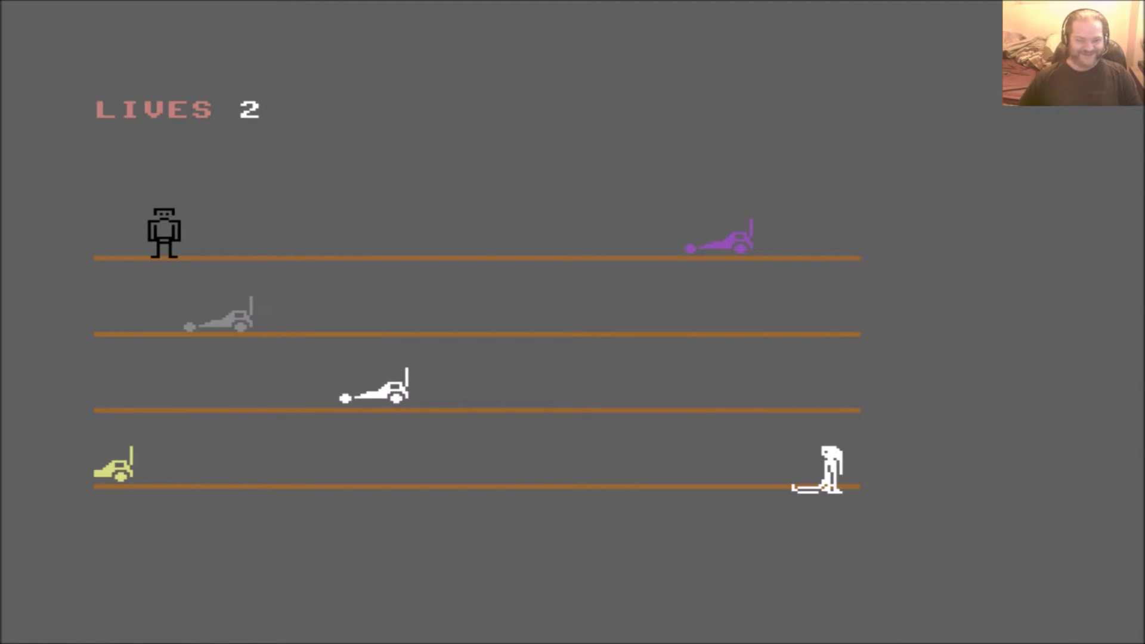
{"action": "key", "text": "Right"}
{"action": "key", "text": "Right"}
{"action": "key", "text": "Right"}
{"action": "key", "text": "Right"}
{"action": "key", "text": "Right"}
{"action": "key", "text": "Right"}
{"action": "key", "text": "Right"}
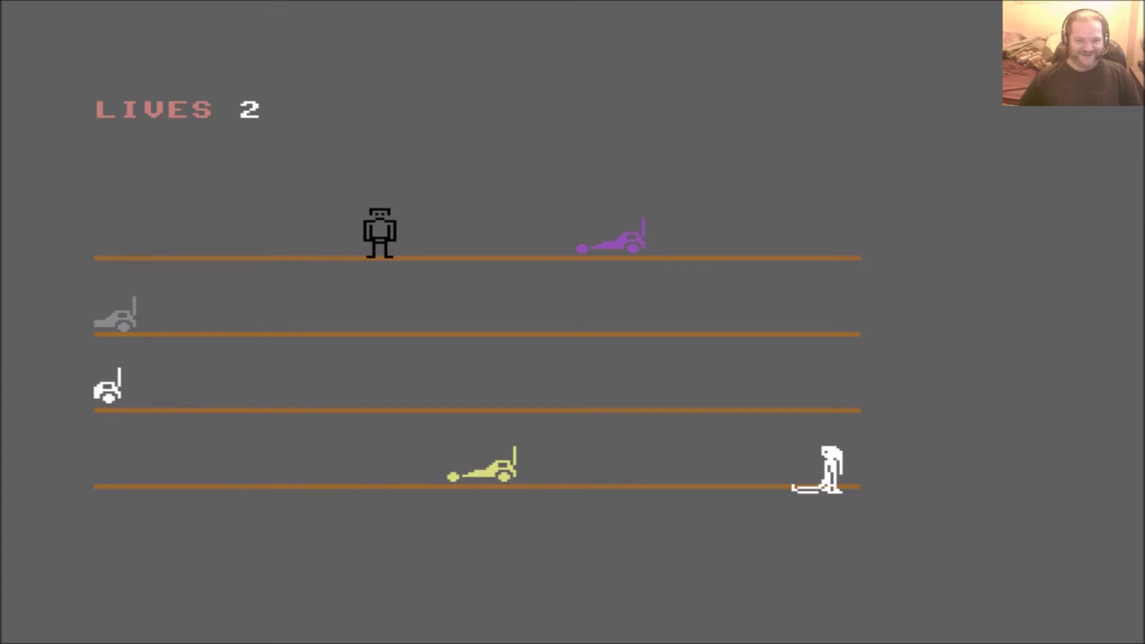
{"action": "key", "text": "Right"}
{"action": "key", "text": "Right"}
{"action": "key", "text": "Up"}
{"action": "key", "text": "Right"}
{"action": "key", "text": "Right"}
{"action": "key", "text": "Right"}
{"action": "key", "text": "Right"}
{"action": "key", "text": "Right"}
{"action": "key", "text": "Right"}
{"action": "key", "text": "Right"}
{"action": "key", "text": "Right"}
{"action": "key", "text": "Right"}
{"action": "key", "text": "Right"}
{"action": "key", "text": "Right"}
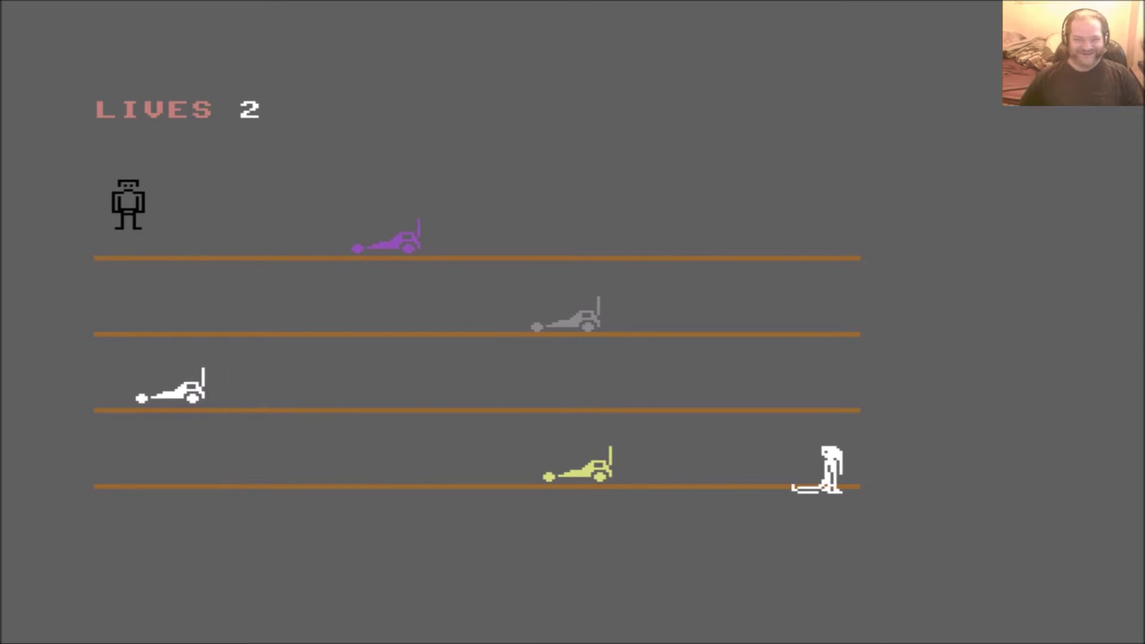
Bring the man down from the top lane onto the road
{"action": "key", "text": "Right"}
{"action": "key", "text": "Right"}
{"action": "key", "text": "Down"}
{"action": "key", "text": "Down"}
{"action": "key", "text": "Down"}
{"action": "key", "text": "Down"}
{"action": "key", "text": "Down"}
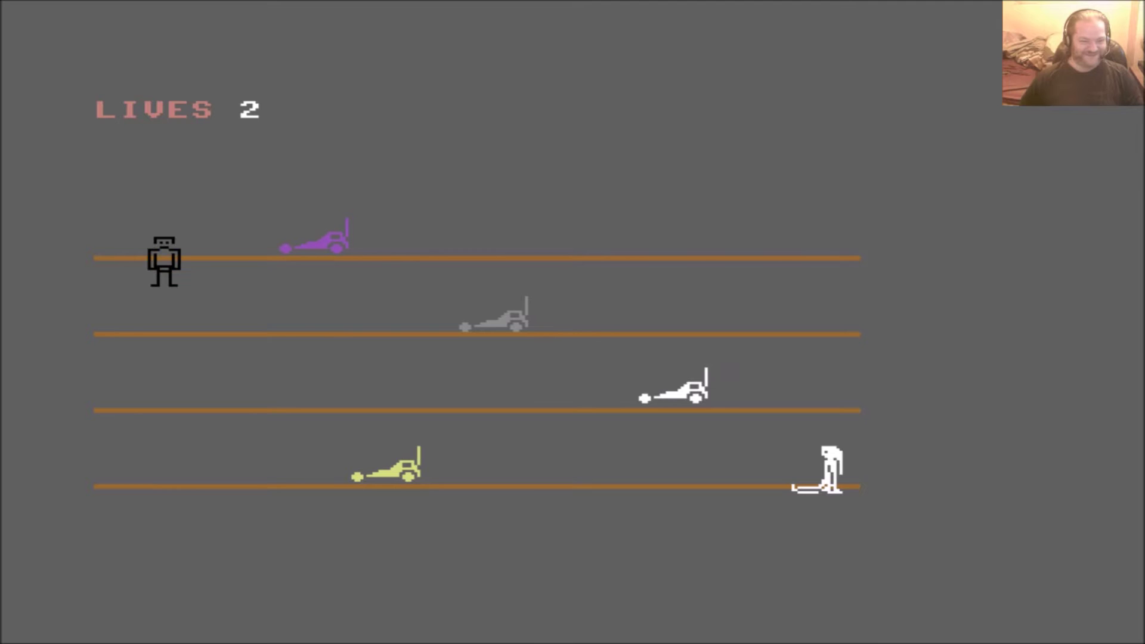
{"action": "key", "text": "Down"}
{"action": "key", "text": "Down"}
Weave the man right through the lower lanes, then climb him up across traffic
{"action": "key", "text": "Right"}
{"action": "key", "text": "Right"}
{"action": "key", "text": "Right"}
{"action": "key", "text": "Right"}
{"action": "key", "text": "Right"}
{"action": "key", "text": "Right"}
{"action": "key", "text": "Right"}
{"action": "key", "text": "Up"}
{"action": "key", "text": "Up"}
{"action": "key", "text": "Up"}
{"action": "key", "text": "Right"}
{"action": "key", "text": "Up"}
{"action": "key", "text": "Right"}
{"action": "key", "text": "Up"}
{"action": "key", "text": "Right"}
{"action": "key", "text": "Up"}
{"action": "key", "text": "Right"}
{"action": "key", "text": "Right"}
{"action": "key", "text": "Right"}
{"action": "key", "text": "Right"}
{"action": "key", "text": "Right"}
{"action": "key", "text": "Up"}
{"action": "key", "text": "Right"}
{"action": "key", "text": "Right"}
{"action": "key", "text": "Up"}
{"action": "key", "text": "Right"}
{"action": "key", "text": "Up"}
{"action": "key", "text": "Right"}
{"action": "key", "text": "Right"}
{"action": "key", "text": "Down"}
{"action": "key", "text": "Right"}
{"action": "key", "text": "Down"}
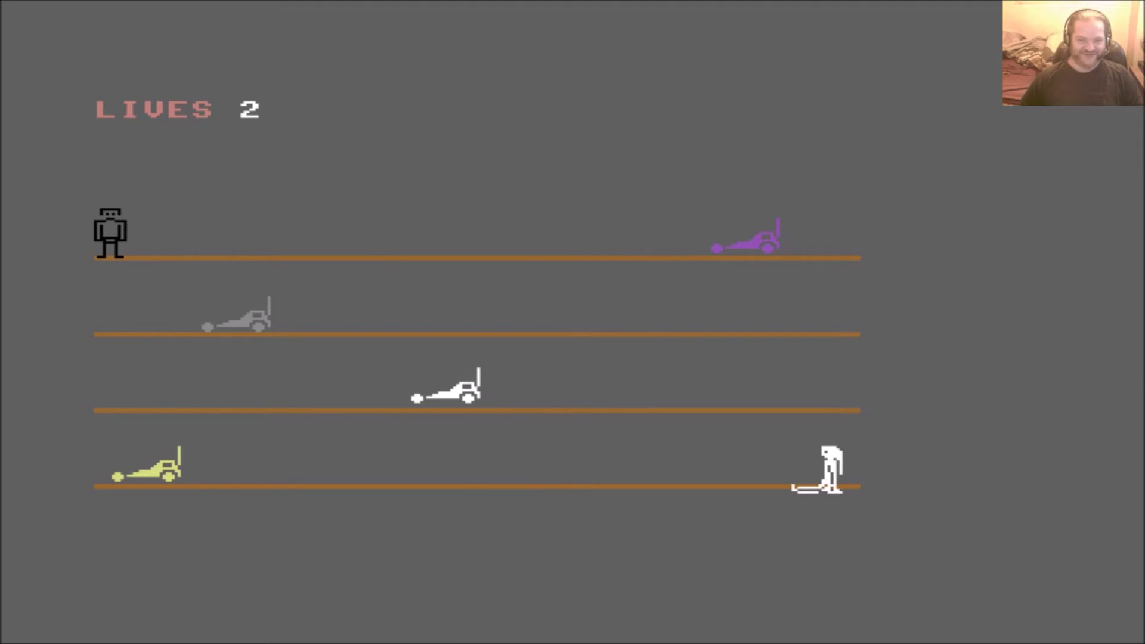
Walk the man right on the top lane, jump traffic, then drop him down lanes
{"action": "key", "text": "Right"}
{"action": "key", "text": "Right"}
{"action": "key", "text": "Right"}
{"action": "key", "text": "Right"}
{"action": "key", "text": "Right"}
{"action": "key", "text": "Right"}
{"action": "key", "text": "Right"}
{"action": "key", "text": "Right"}
{"action": "key", "text": "Right"}
{"action": "key", "text": "Right"}
{"action": "key", "text": "Right"}
{"action": "key", "text": "Right"}
{"action": "key", "text": "Right"}
{"action": "key", "text": "Right"}
{"action": "key", "text": "Right"}
{"action": "key", "text": "Right"}
{"action": "key", "text": "Up"}
{"action": "key", "text": "Right"}
{"action": "key", "text": "Right"}
{"action": "key", "text": "Right"}
{"action": "key", "text": "Right"}
{"action": "key", "text": "Right"}
{"action": "key", "text": "Right"}
{"action": "key", "text": "Right"}
{"action": "key", "text": "Right"}
{"action": "key", "text": "Right"}
{"action": "key", "text": "Right"}
{"action": "key", "text": "Right"}
{"action": "key", "text": "Right"}
{"action": "key", "text": "Right"}
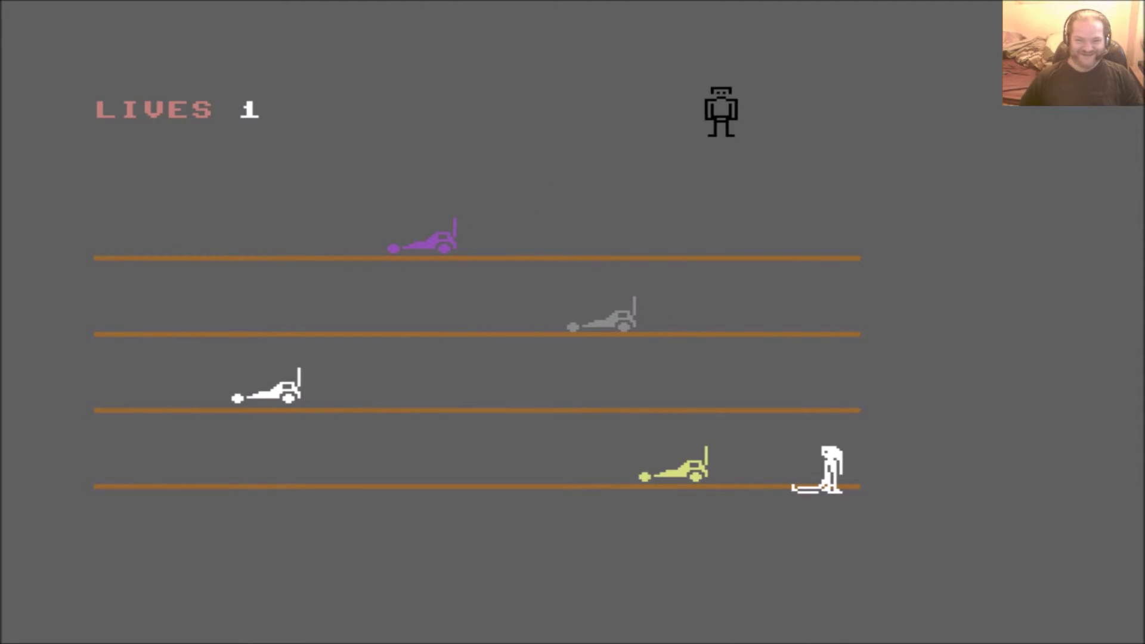
{"action": "key", "text": "Right"}
{"action": "key", "text": "Right"}
{"action": "key", "text": "Right"}
{"action": "key", "text": "Right"}
{"action": "key", "text": "Down"}
{"action": "key", "text": "Down"}
{"action": "key", "text": "Down"}
{"action": "key", "text": "Down"}
{"action": "key", "text": "Down"}
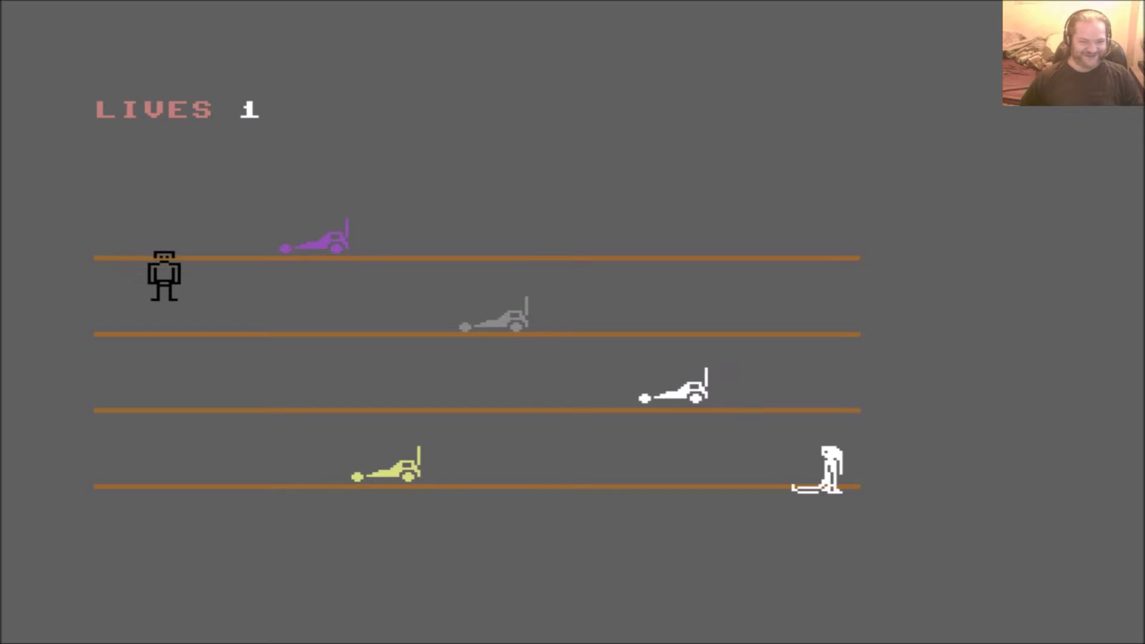
{"action": "key", "text": "Down"}
{"action": "key", "text": "Down"}
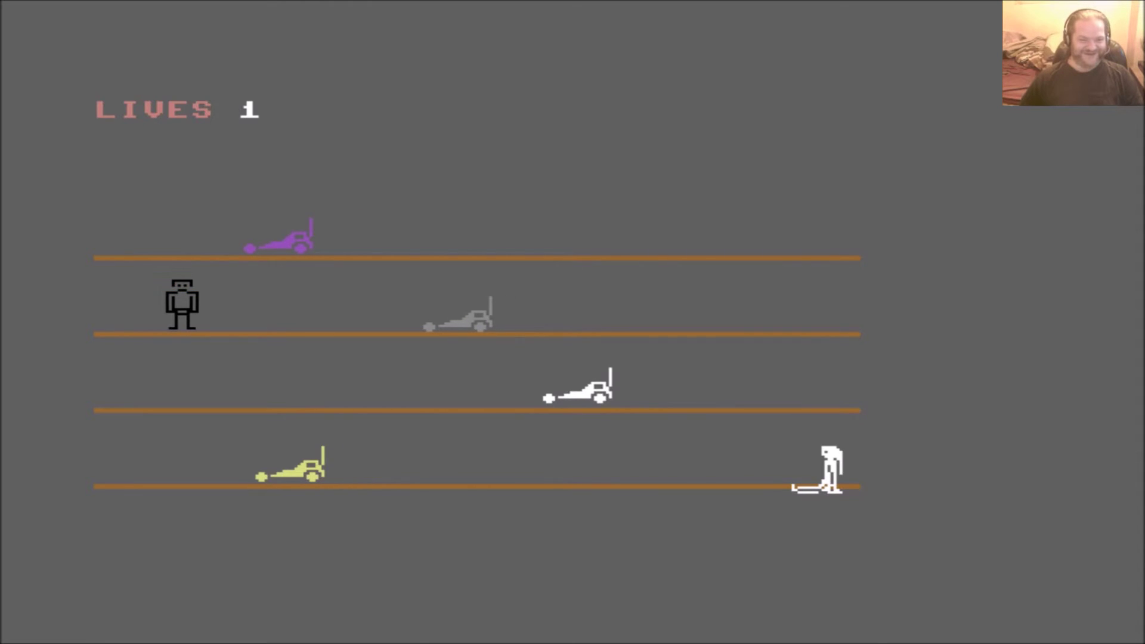
Dodge the man right through the lower lanes, then climb him up toward the top lane
{"action": "key", "text": "Right"}
{"action": "key", "text": "Right"}
{"action": "key", "text": "Down"}
{"action": "key", "text": "Right"}
{"action": "key", "text": "Right"}
{"action": "key", "text": "Right"}
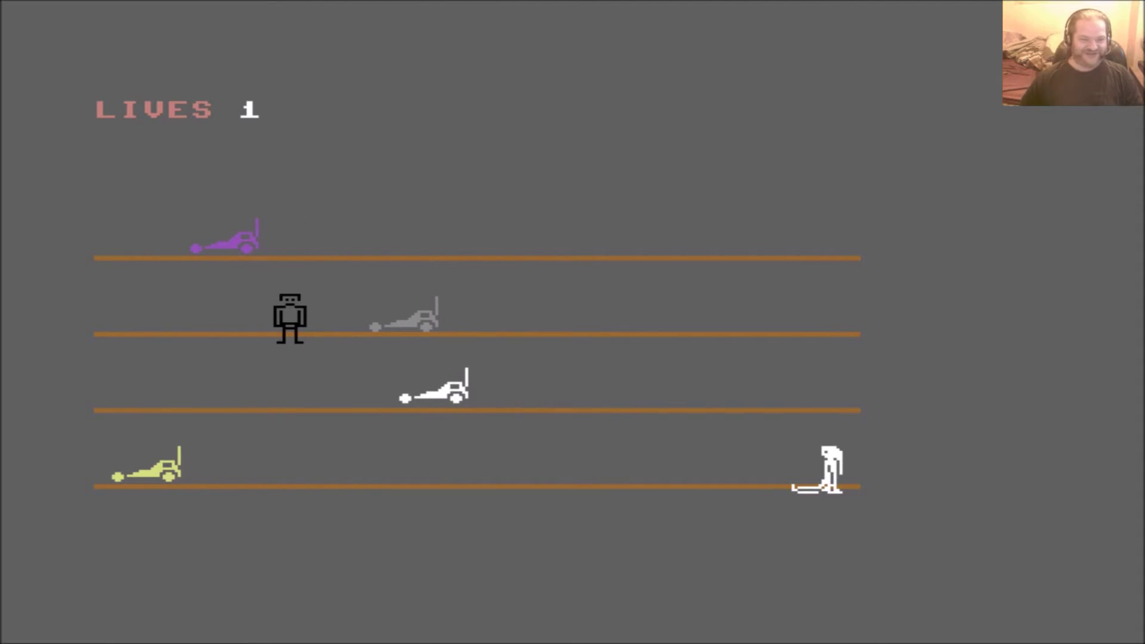
{"action": "key", "text": "Right"}
{"action": "key", "text": "Up"}
{"action": "key", "text": "Up"}
{"action": "key", "text": "Right"}
{"action": "key", "text": "Up"}
{"action": "key", "text": "Right"}
{"action": "key", "text": "Up"}
{"action": "key", "text": "Right"}
{"action": "key", "text": "Up"}
{"action": "key", "text": "Right"}
{"action": "key", "text": "Right"}
{"action": "key", "text": "Up"}
{"action": "key", "text": "Right"}
{"action": "key", "text": "Up"}
{"action": "key", "text": "Right"}
{"action": "key", "text": "Up"}
{"action": "key", "text": "Right"}
{"action": "key", "text": "Up"}
{"action": "key", "text": "Right"}
{"action": "key", "text": "Up"}
{"action": "key", "text": "Right"}
{"action": "key", "text": "Up"}
{"action": "key", "text": "Right"}
{"action": "key", "text": "Up"}
{"action": "key", "text": "Right"}
{"action": "key", "text": "Up"}
{"action": "key", "text": "Right"}
{"action": "key", "text": "Up"}
{"action": "key", "text": "Right"}
{"action": "key", "text": "Up"}
{"action": "key", "text": "Right"}
{"action": "key", "text": "Up"}
{"action": "key", "text": "Right"}
{"action": "key", "text": "Right"}
Drop the man back down onto the line as the last life runs out
{"action": "key", "text": "Down"}
{"action": "key", "text": "Right"}
{"action": "key", "text": "Down"}
{"action": "key", "text": "Right"}
{"action": "key", "text": "Down"}
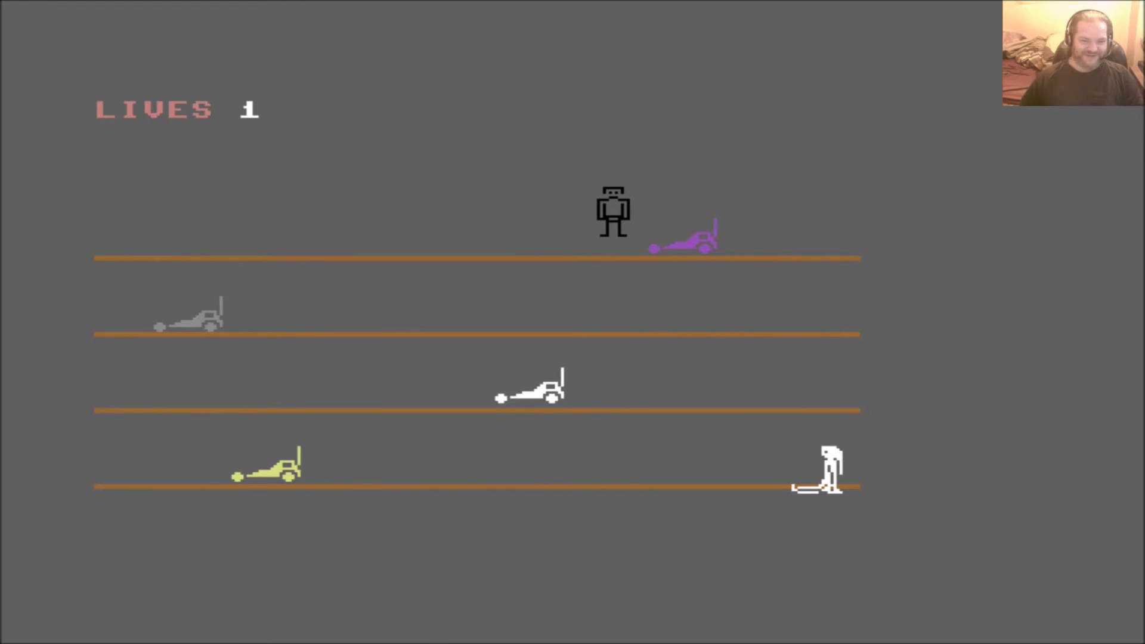
{"action": "key", "text": "Down"}
{"action": "key", "text": "Down"}
{"action": "key", "text": "Left"}
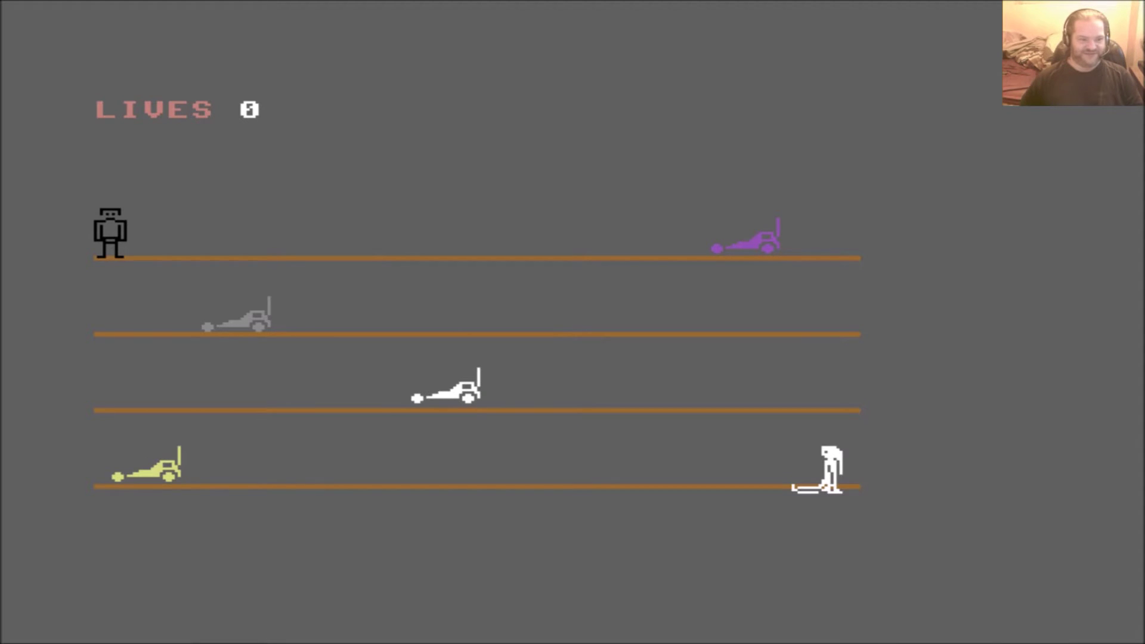
Halt Motor Way, RUN it again, and start a new five-life game
{"action": "key", "text": "Escape"}
{"action": "type", "text": "RUN"}
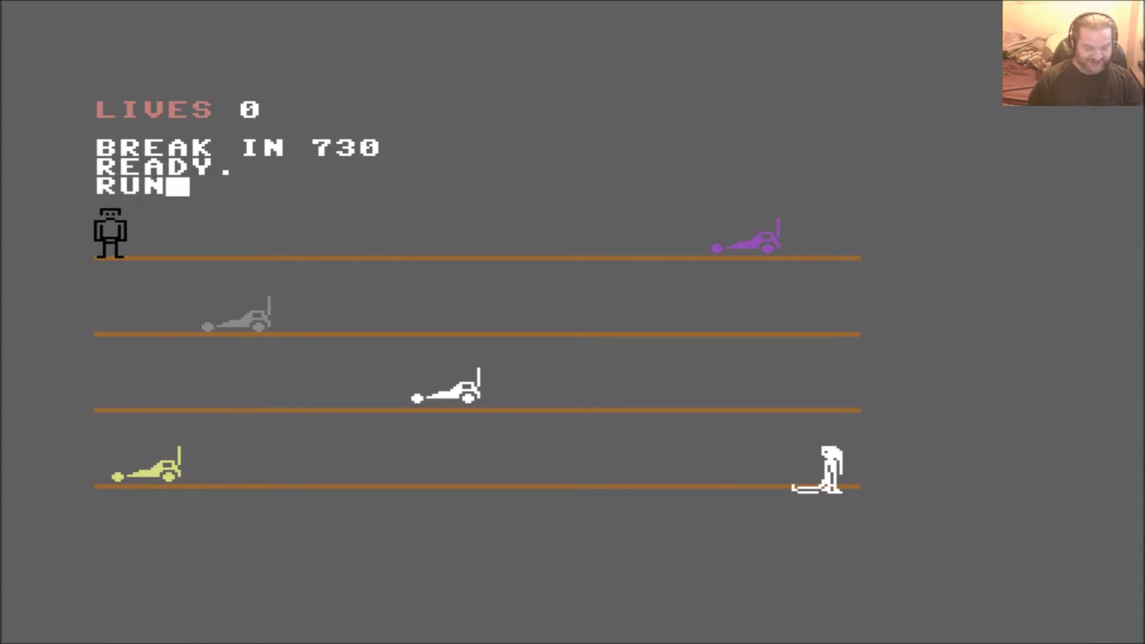
{"action": "key", "text": "Return"}
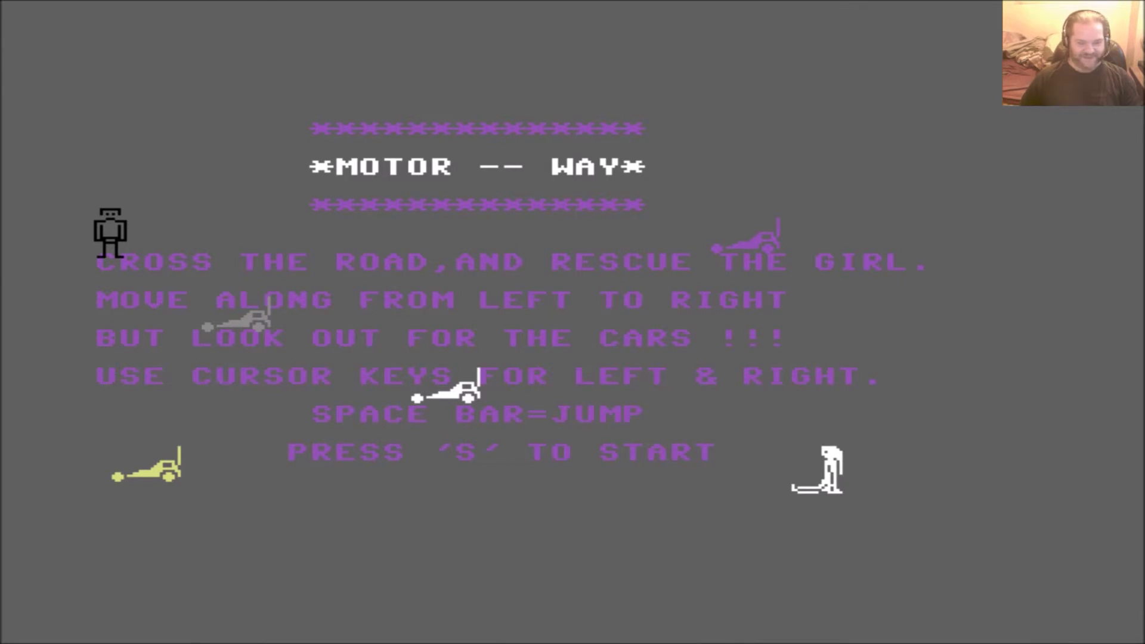
{"action": "key", "text": "s"}
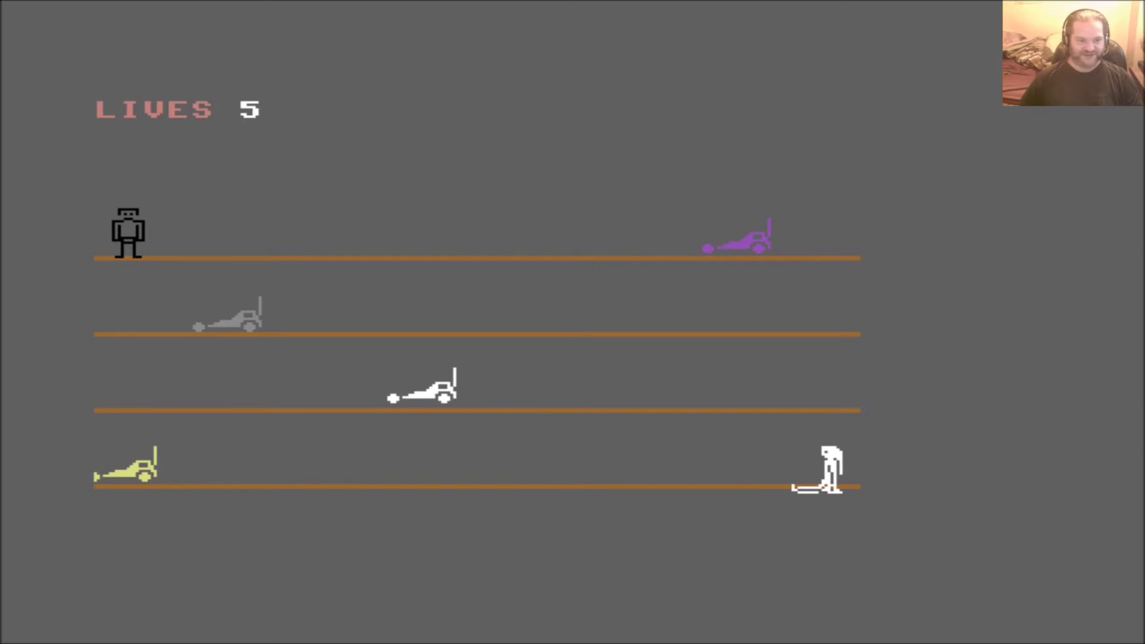
Walk the robot right along the top lane, jump, and drop onto the first car lane
{"action": "key", "text": "Right"}
{"action": "key", "text": "Right"}
{"action": "key", "text": "Right"}
{"action": "key", "text": "Right"}
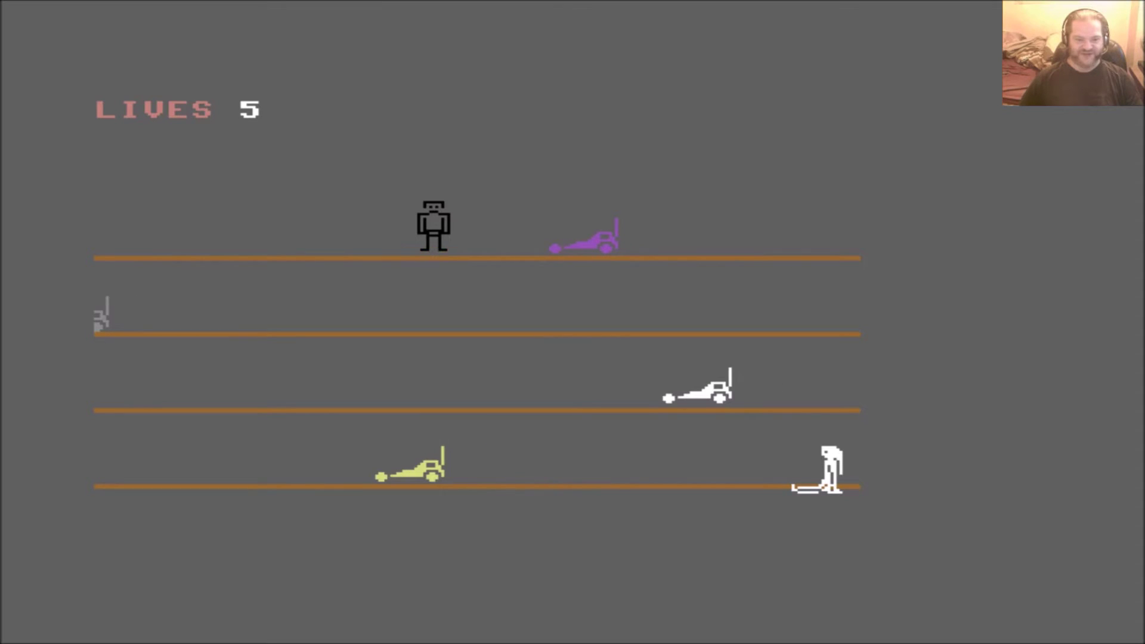
{"action": "key", "text": "Right"}
{"action": "key", "text": "Up"}
{"action": "key", "text": "Right"}
{"action": "key", "text": "Right"}
{"action": "key", "text": "Right"}
{"action": "key", "text": "Right"}
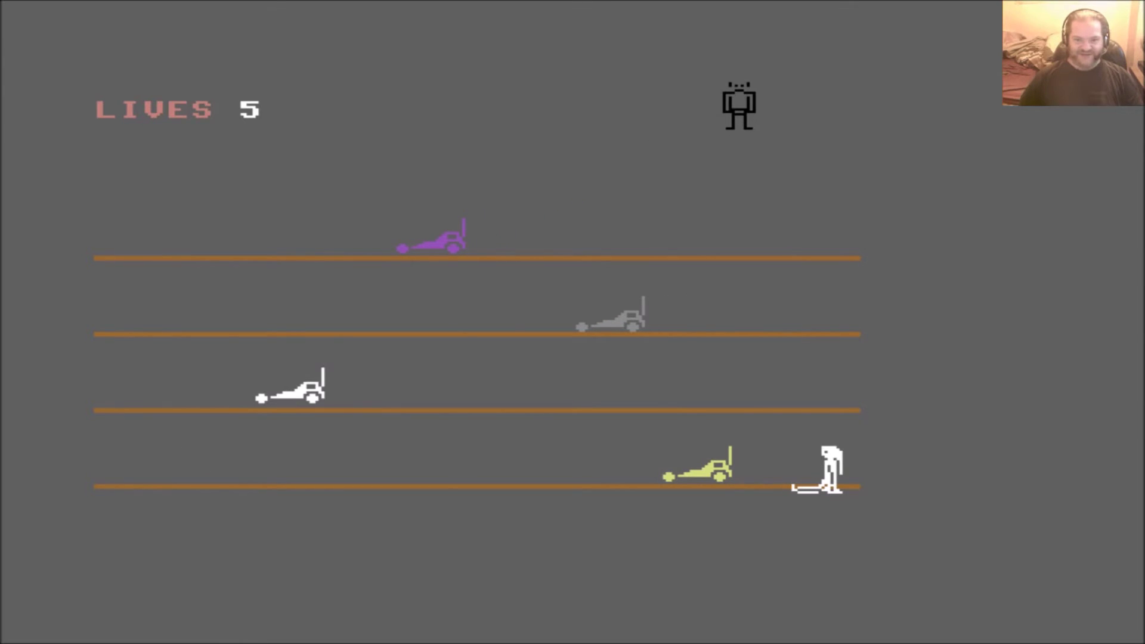
{"action": "key", "text": "Right"}
{"action": "key", "text": "Right"}
{"action": "key", "text": "Down"}
{"action": "key", "text": "Down"}
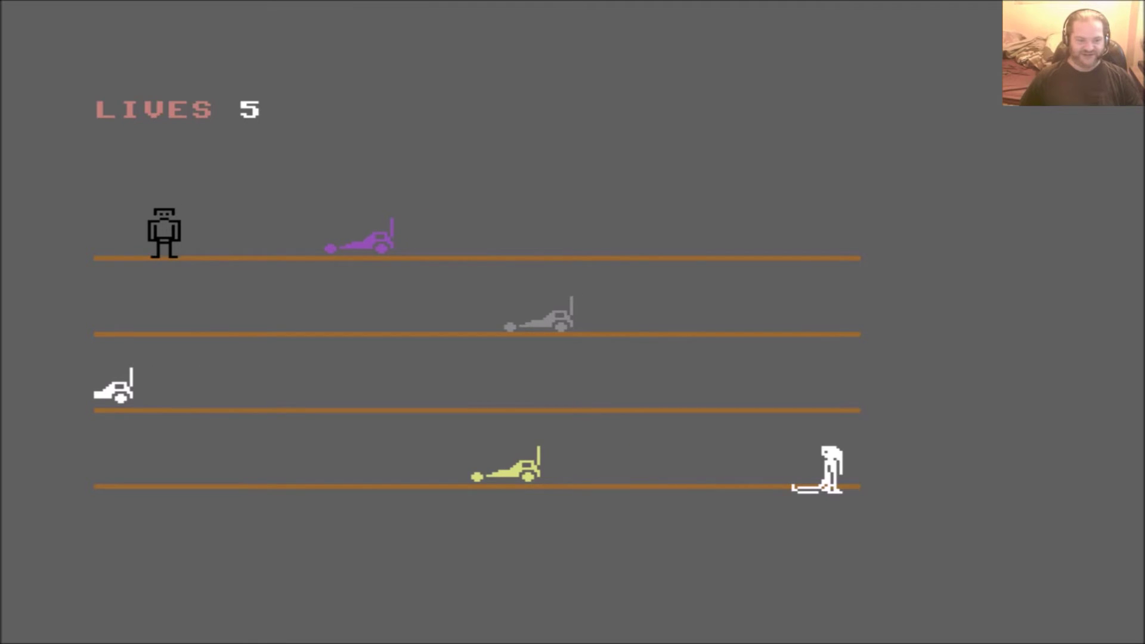
{"action": "key", "text": "Down"}
{"action": "key", "text": "Down"}
{"action": "key", "text": "Down"}
{"action": "key", "text": "Down"}
{"action": "key", "text": "Down"}
{"action": "key", "text": "Down"}
{"action": "key", "text": "Down"}
{"action": "key", "text": "Down"}
Walk right along the second lane, climb upward, then lower the robot onto the top lane
{"action": "key", "text": "Right"}
{"action": "key", "text": "Right"}
{"action": "key", "text": "Right"}
{"action": "key", "text": "Right"}
{"action": "key", "text": "Right"}
{"action": "key", "text": "Right"}
{"action": "key", "text": "Up"}
{"action": "key", "text": "Up"}
{"action": "key", "text": "Up"}
{"action": "key", "text": "Up"}
{"action": "key", "text": "Up"}
{"action": "key", "text": "Right"}
{"action": "key", "text": "Right"}
{"action": "key", "text": "Right"}
{"action": "key", "text": "Right"}
{"action": "key", "text": "Up"}
{"action": "key", "text": "Right"}
{"action": "key", "text": "Up"}
{"action": "key", "text": "Right"}
{"action": "key", "text": "Up"}
{"action": "key", "text": "Right"}
{"action": "key", "text": "Up"}
{"action": "key", "text": "Right"}
{"action": "key", "text": "Right"}
{"action": "key", "text": "Up"}
{"action": "key", "text": "Down"}
{"action": "key", "text": "Down"}
{"action": "key", "text": "Down"}
{"action": "key", "text": "Down"}
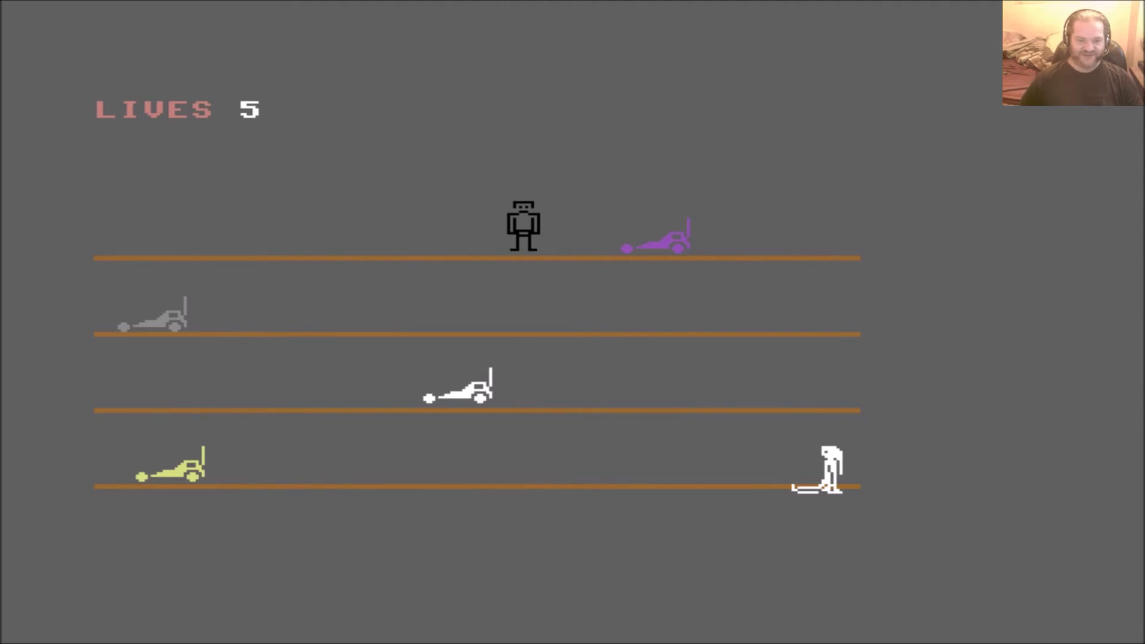
{"action": "key", "text": "Down"}
{"action": "key", "text": "Down"}
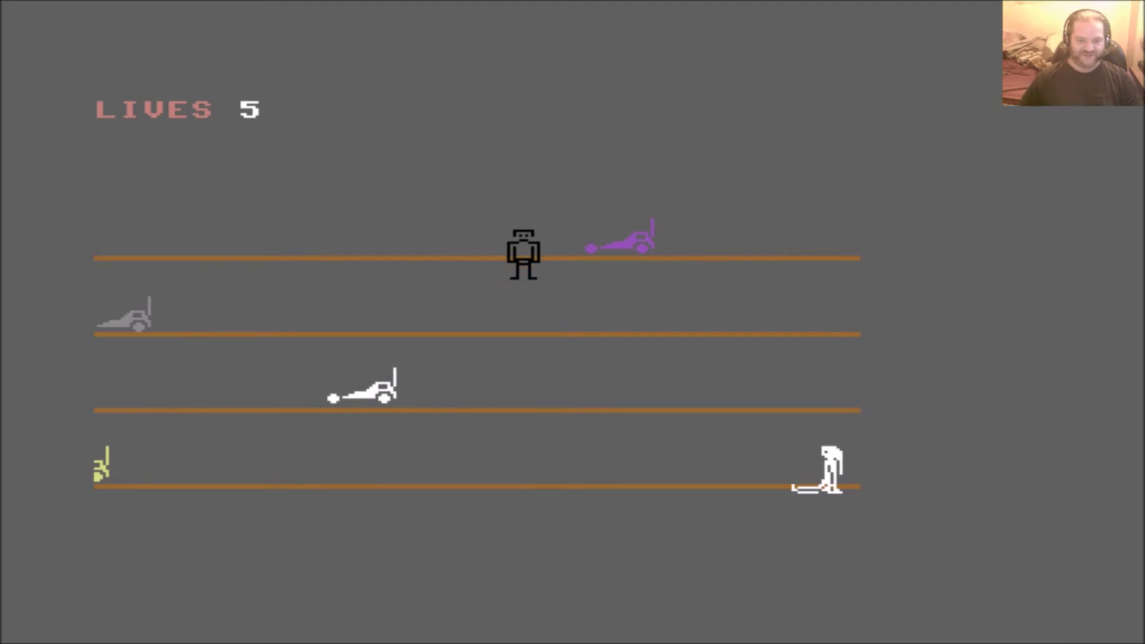
{"action": "key", "text": "Down"}
{"action": "key", "text": "Down"}
{"action": "key", "text": "Down"}
{"action": "key", "text": "Down"}
{"action": "key", "text": "Down"}
{"action": "key", "text": "Down"}
Walk the robot right and climb diagonally up-right toward the far side
{"action": "key", "text": "Right"}
{"action": "key", "text": "Right"}
{"action": "key", "text": "Right"}
{"action": "key", "text": "Right"}
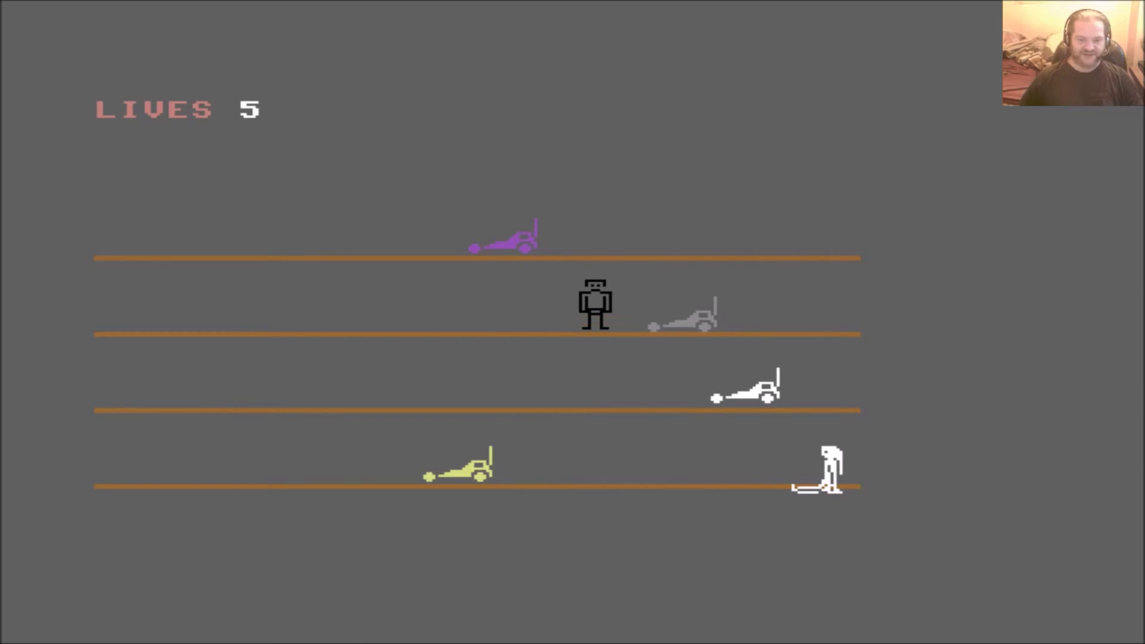
{"action": "key", "text": "Up"}
{"action": "key", "text": "Up"}
{"action": "key", "text": "Right"}
{"action": "key", "text": "Up"}
{"action": "key", "text": "Right"}
{"action": "key", "text": "Up"}
{"action": "key", "text": "Right"}
{"action": "key", "text": "Up"}
{"action": "key", "text": "Right"}
{"action": "key", "text": "Up"}
{"action": "key", "text": "Right"}
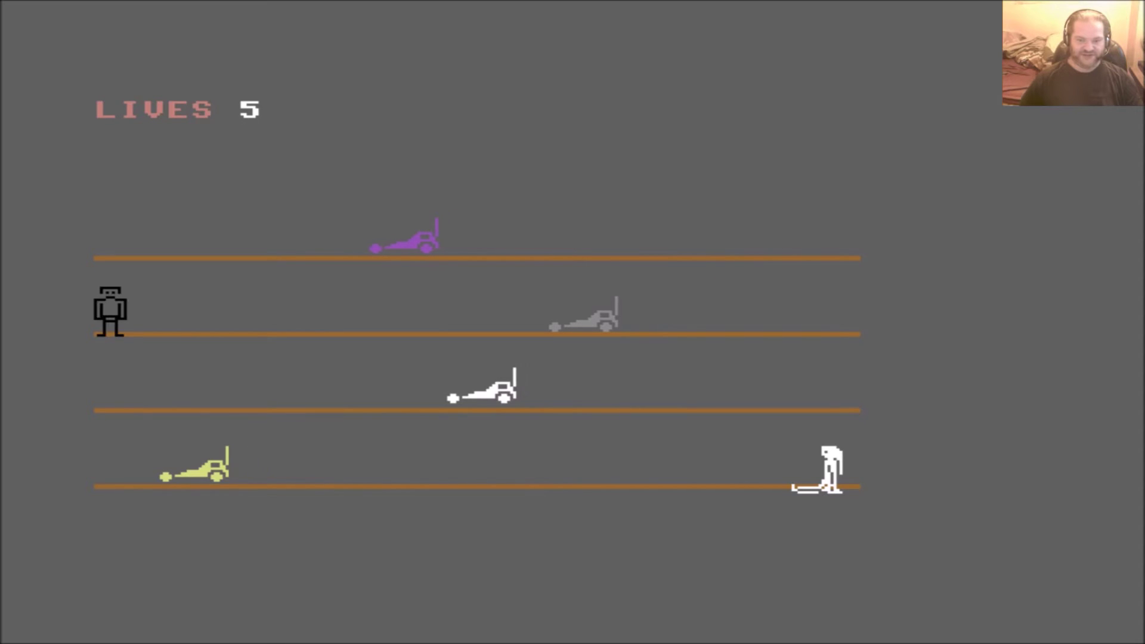
Steer the restarted robot diagonally down-right across the lanes toward the bottom lane
{"action": "key", "text": "Up"}
{"action": "key", "text": "Right"}
{"action": "key", "text": "Up"}
{"action": "key", "text": "Right"}
{"action": "key", "text": "Up"}
{"action": "key", "text": "Down"}
{"action": "key", "text": "Down"}
{"action": "key", "text": "Down"}
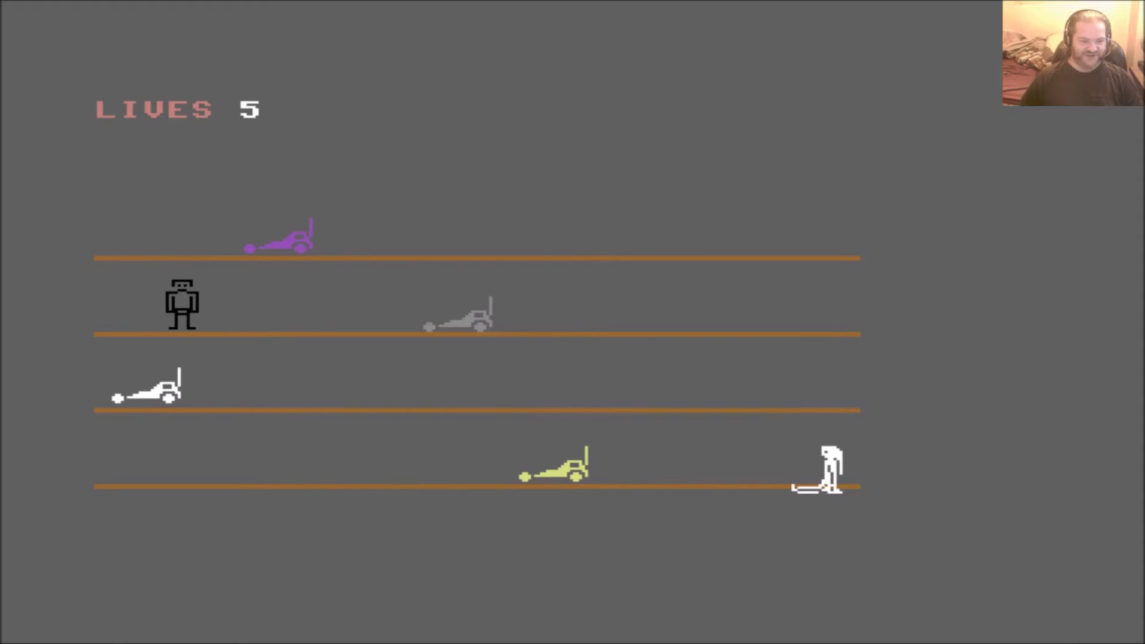
{"action": "key", "text": "Down"}
{"action": "key", "text": "Right"}
{"action": "key", "text": "Down"}
{"action": "key", "text": "Right"}
{"action": "key", "text": "Down"}
{"action": "key", "text": "Right"}
{"action": "key", "text": "Down"}
{"action": "key", "text": "Right"}
{"action": "key", "text": "Down"}
{"action": "key", "text": "Right"}
{"action": "key", "text": "Down"}
{"action": "key", "text": "Right"}
{"action": "key", "text": "Down"}
{"action": "key", "text": "Right"}
{"action": "key", "text": "Down"}
{"action": "key", "text": "Right"}
{"action": "key", "text": "Down"}
{"action": "key", "text": "Right"}
{"action": "key", "text": "Right"}
{"action": "key", "text": "Right"}
{"action": "key", "text": "Right"}
{"action": "key", "text": "Right"}
Nudge the robot up, then walk it right along the top lane
{"action": "key", "text": "Up"}
{"action": "key", "text": "Up"}
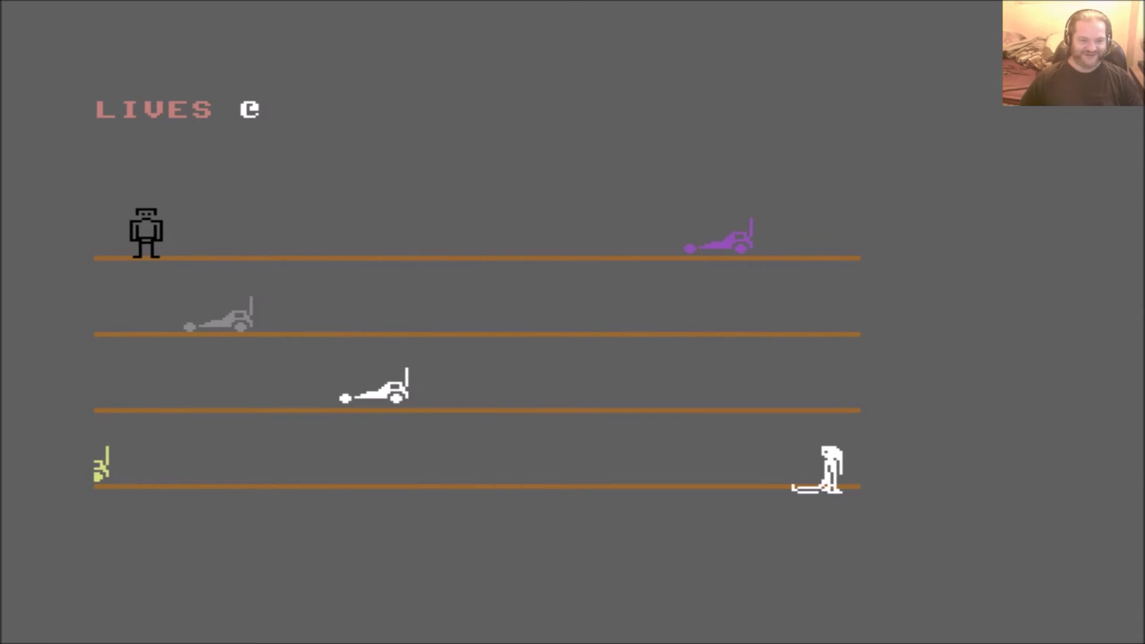
{"action": "key", "text": "Right"}
{"action": "key", "text": "Right"}
{"action": "key", "text": "Right"}
{"action": "key", "text": "Right"}
{"action": "key", "text": "Right"}
{"action": "key", "text": "Right"}
{"action": "key", "text": "Right"}
{"action": "key", "text": "Right"}
{"action": "key", "text": "Right"}
{"action": "key", "text": "Right"}
{"action": "key", "text": "Right"}
{"action": "key", "text": "Right"}
Climb the robot diagonally up and right across the lanes
{"action": "key", "text": "Up"}
{"action": "key", "text": "Up"}
{"action": "key", "text": "Up"}
{"action": "key", "text": "Up"}
{"action": "key", "text": "Right"}
{"action": "key", "text": "Up"}
{"action": "key", "text": "Right"}
{"action": "key", "text": "Up"}
{"action": "key", "text": "Right"}
{"action": "key", "text": "Up"}
{"action": "key", "text": "Right"}
{"action": "key", "text": "Up"}
{"action": "key", "text": "Right"}
{"action": "key", "text": "Up"}
{"action": "key", "text": "Right"}
{"action": "key", "text": "Up"}
{"action": "key", "text": "Right"}
{"action": "key", "text": "Up"}
{"action": "key", "text": "Right"}
{"action": "key", "text": "Up"}
{"action": "key", "text": "Right"}
{"action": "key", "text": "Up"}
{"action": "key", "text": "Right"}
{"action": "key", "text": "Up"}
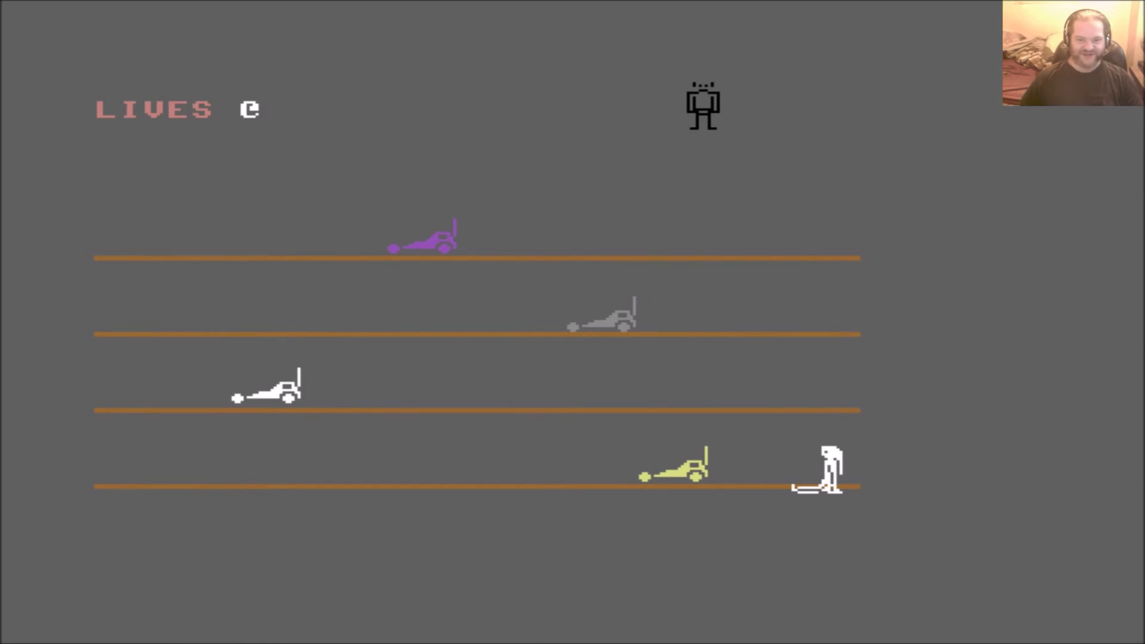
Move the robot slightly right, then diagonally down-right through the traffic
{"action": "key", "text": "Right"}
{"action": "key", "text": "Up"}
{"action": "key", "text": "Right"}
{"action": "key", "text": "Up"}
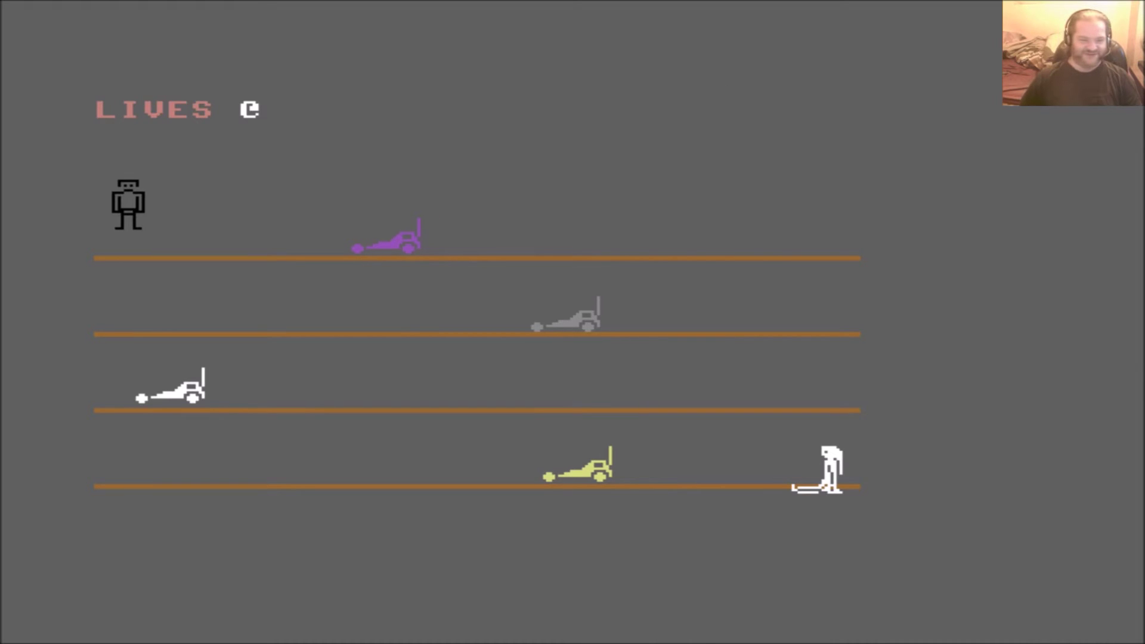
{"action": "key", "text": "Right"}
{"action": "key", "text": "Down"}
{"action": "key", "text": "Right"}
{"action": "key", "text": "Down"}
{"action": "key", "text": "Right"}
{"action": "key", "text": "Down"}
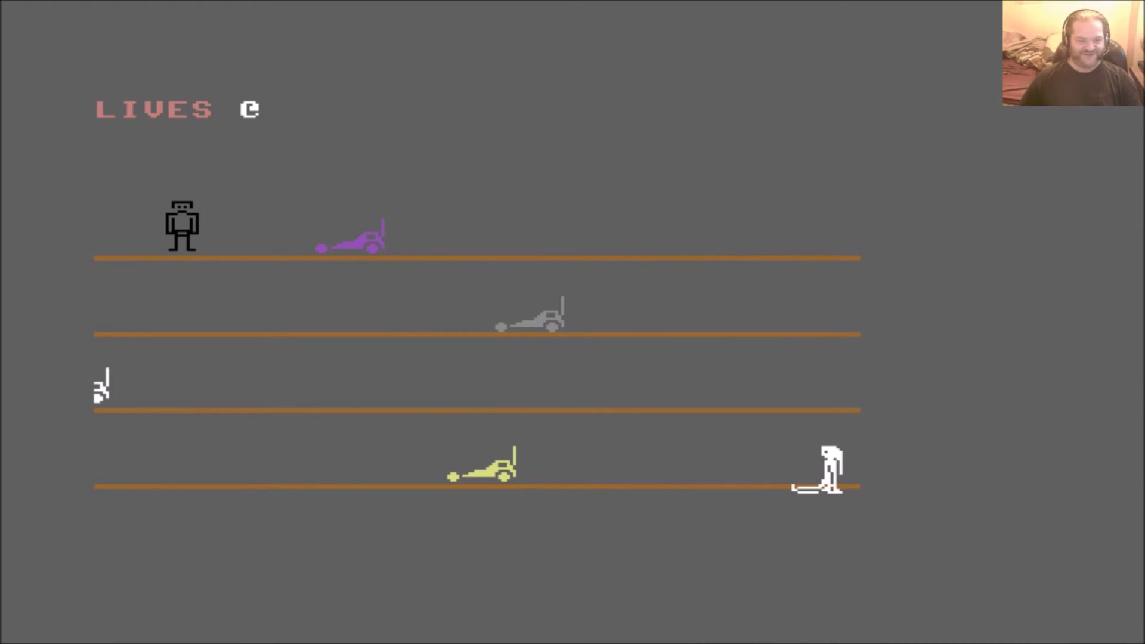
{"action": "key", "text": "Right"}
{"action": "key", "text": "Down"}
{"action": "key", "text": "Right"}
{"action": "key", "text": "Down"}
{"action": "key", "text": "Right"}
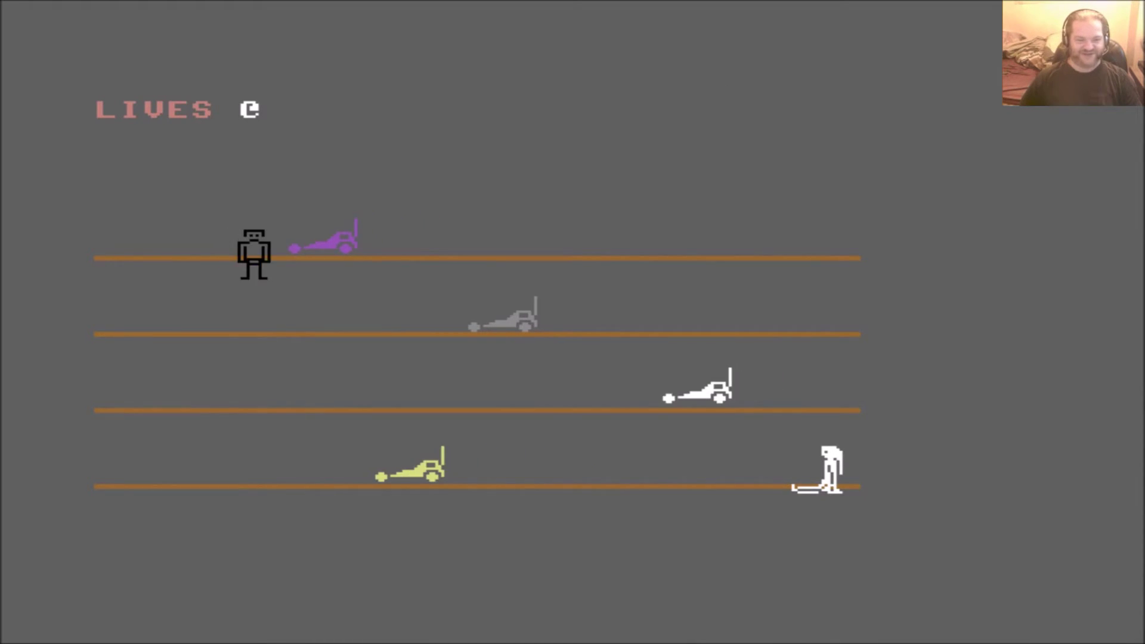
Step the robot right, back left, then right along the top lane
{"action": "key", "text": "Right"}
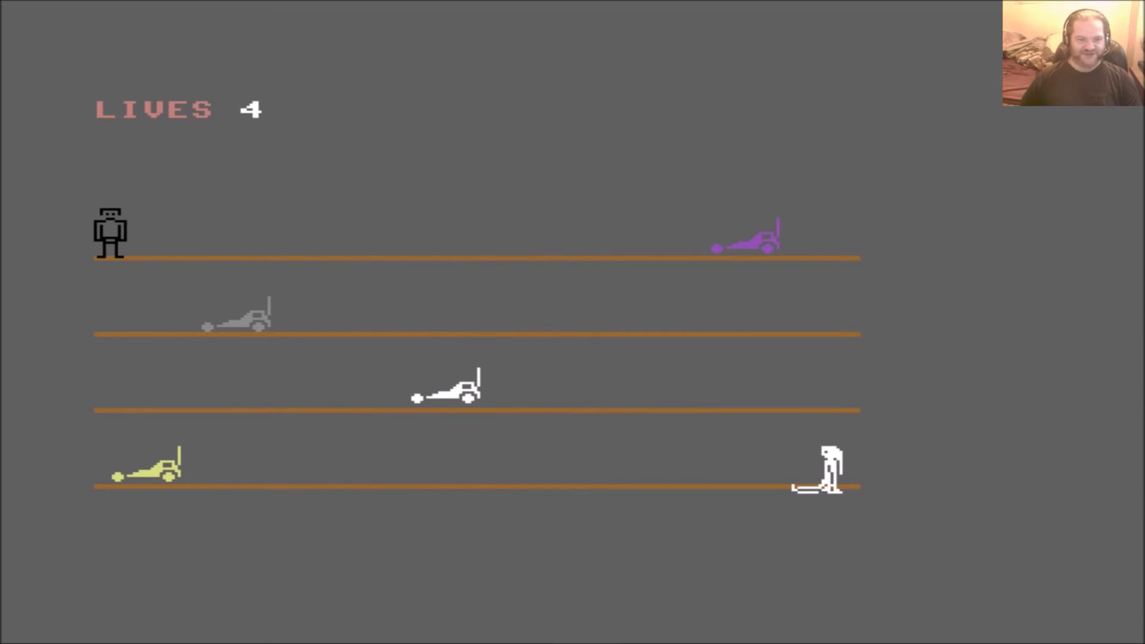
{"action": "key", "text": "Right"}
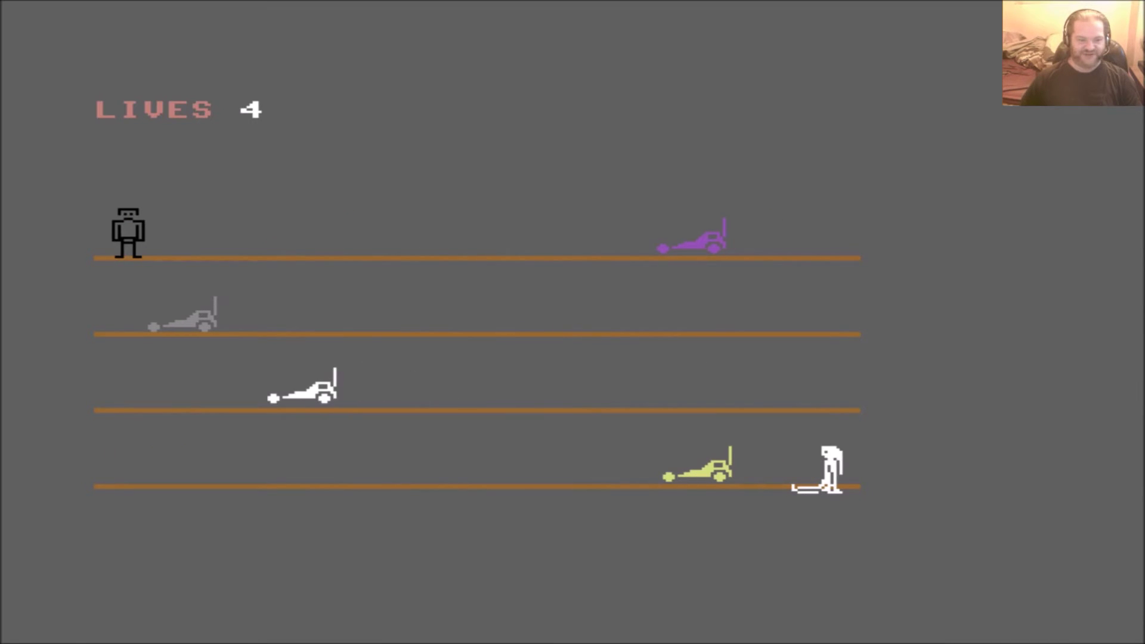
{"action": "key", "text": "Right"}
{"action": "key", "text": "Right"}
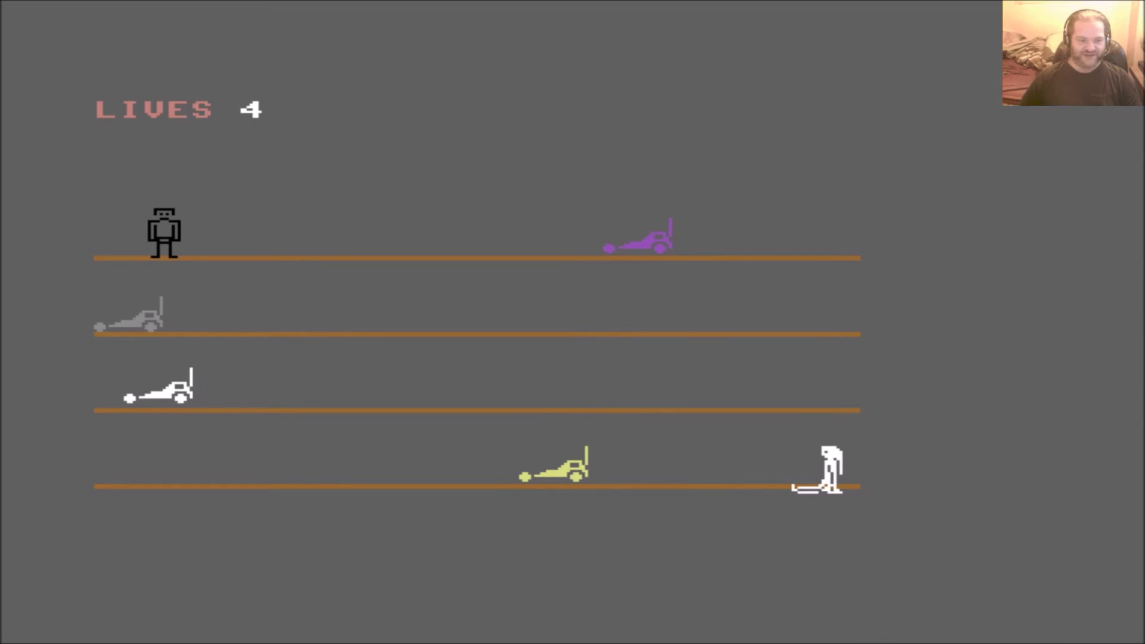
{"action": "key", "text": "Left"}
{"action": "key", "text": "Left"}
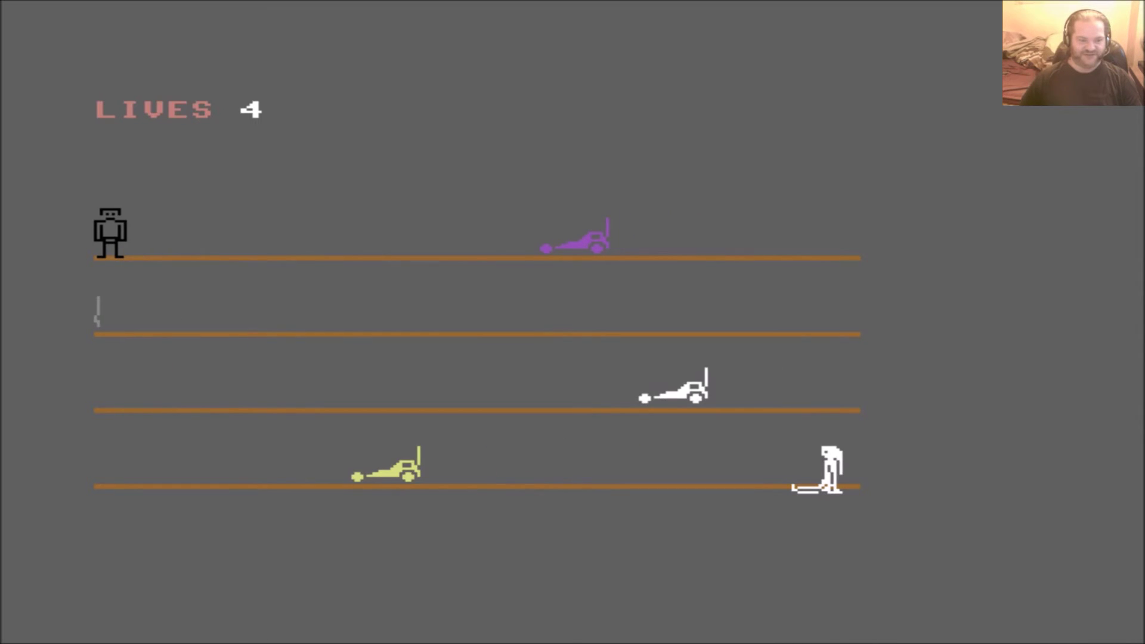
{"action": "key", "text": "Right"}
{"action": "key", "text": "Right"}
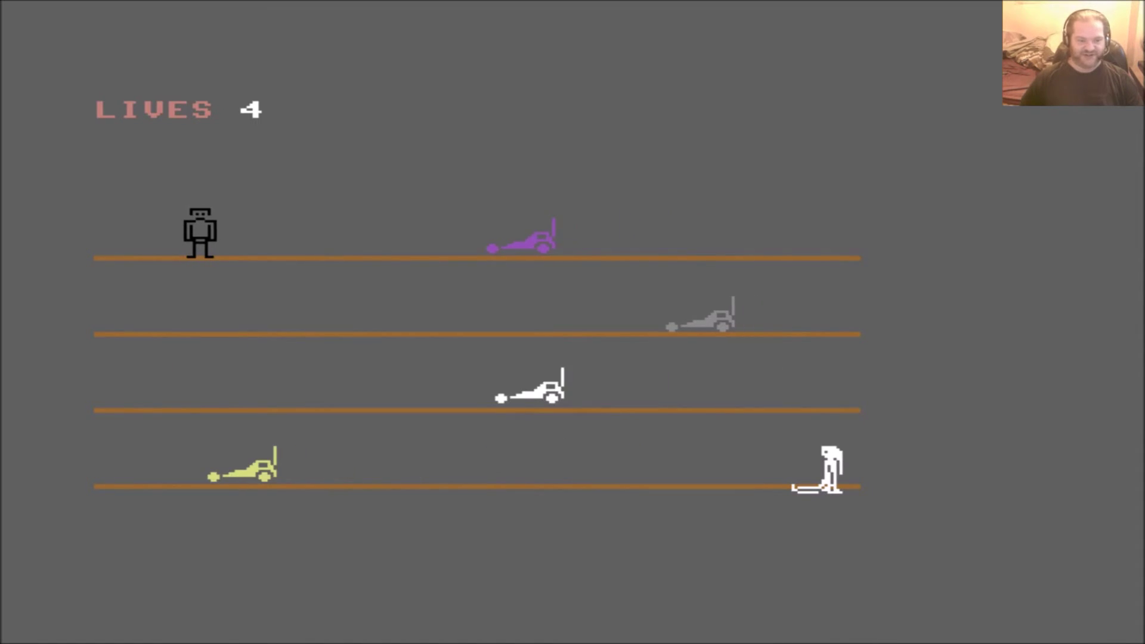
{"action": "key", "text": "Right"}
{"action": "key", "text": "Right"}
{"action": "key", "text": "Right"}
{"action": "key", "text": "Right"}
{"action": "key", "text": "Right"}
{"action": "key", "text": "Right"}
Jump the robot up-right off the top lane and step it further right
{"action": "key", "text": "Up"}
{"action": "key", "text": "Right"}
{"action": "key", "text": "Right"}
{"action": "key", "text": "Right"}
{"action": "key", "text": "Right"}
{"action": "key", "text": "Right"}
{"action": "key", "text": "Right"}
{"action": "key", "text": "Right"}
{"action": "key", "text": "Right"}
{"action": "key", "text": "Right"}
{"action": "key", "text": "Right"}
{"action": "key", "text": "Right"}
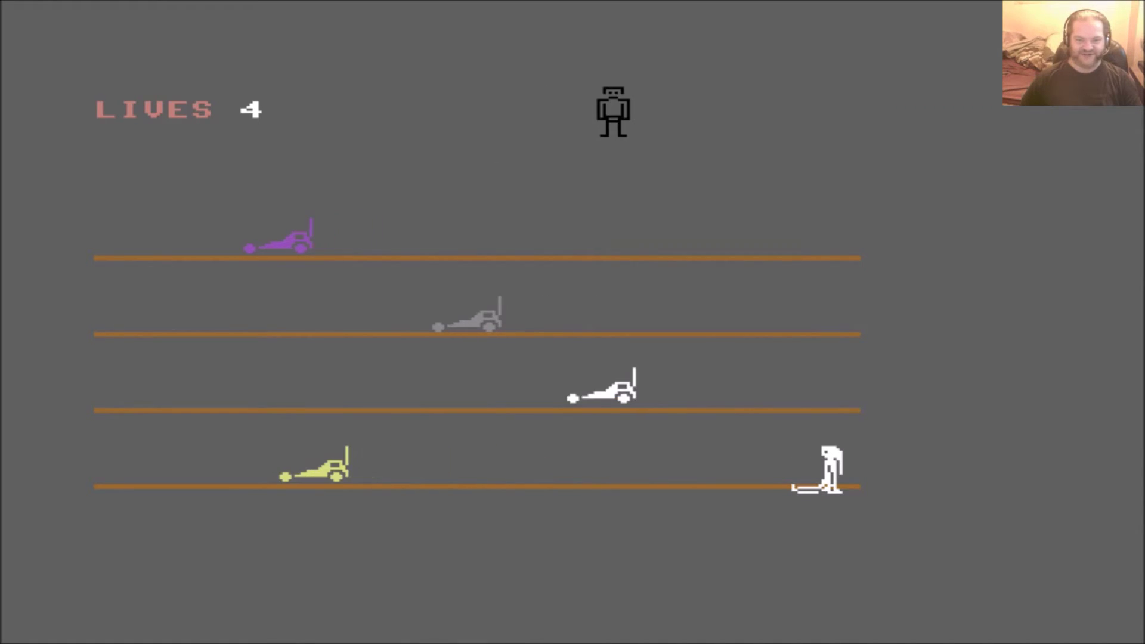
{"action": "key", "text": "Right"}
{"action": "key", "text": "Right"}
{"action": "key", "text": "Right"}
{"action": "key", "text": "Right"}
{"action": "key", "text": "Right"}
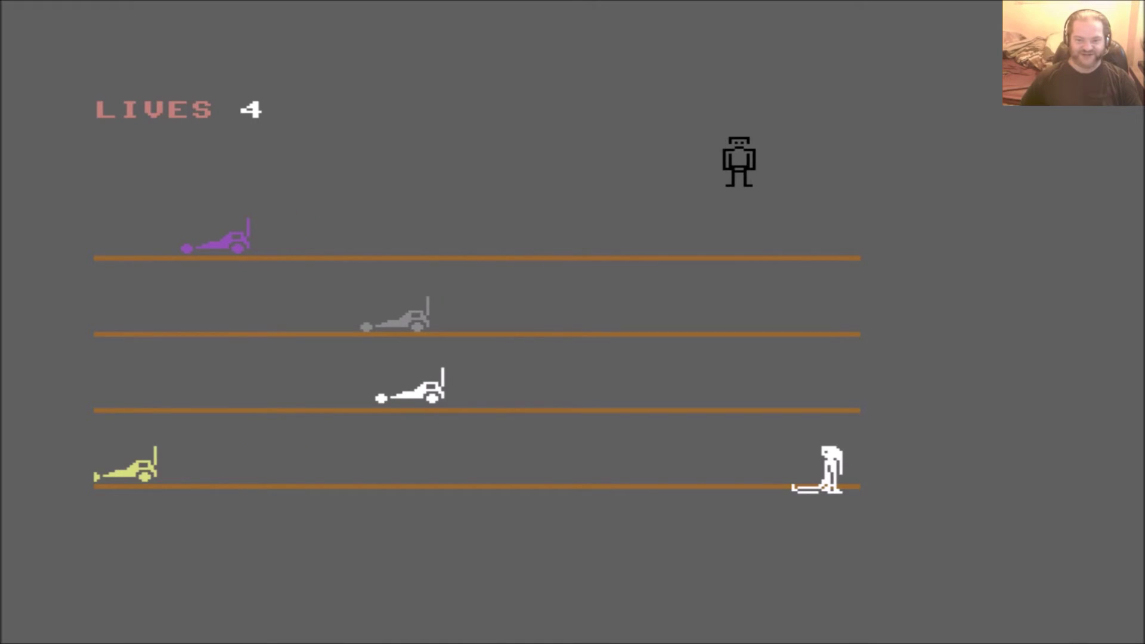
{"action": "key", "text": "Right"}
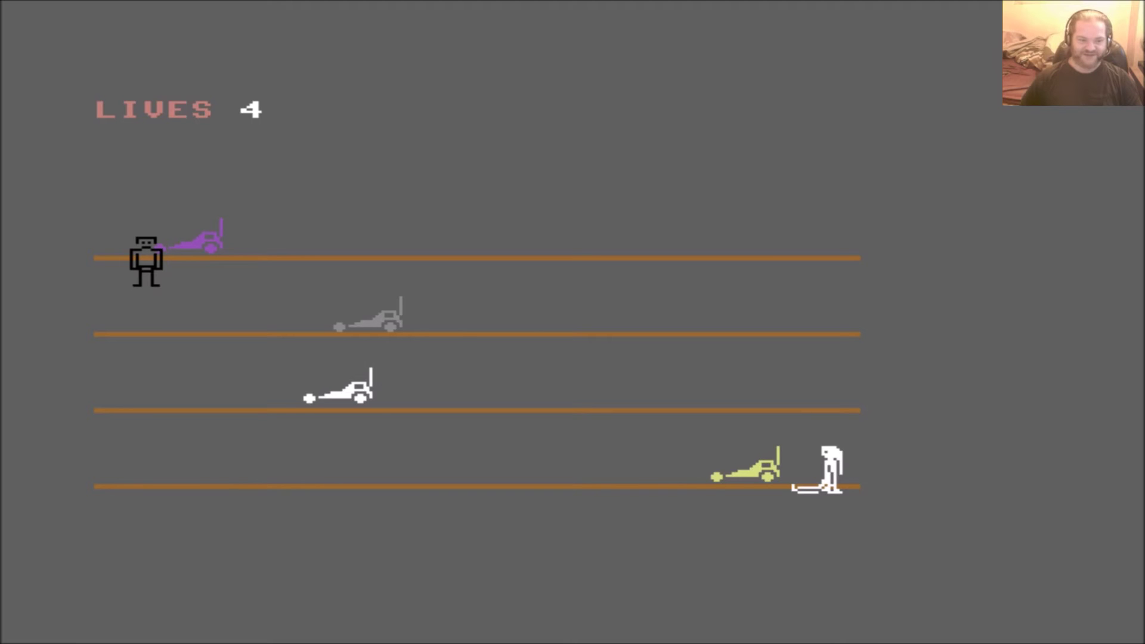
Jump off the top lane, weave down-right and back up, then walk right along the top lane
{"action": "key", "text": "Right"}
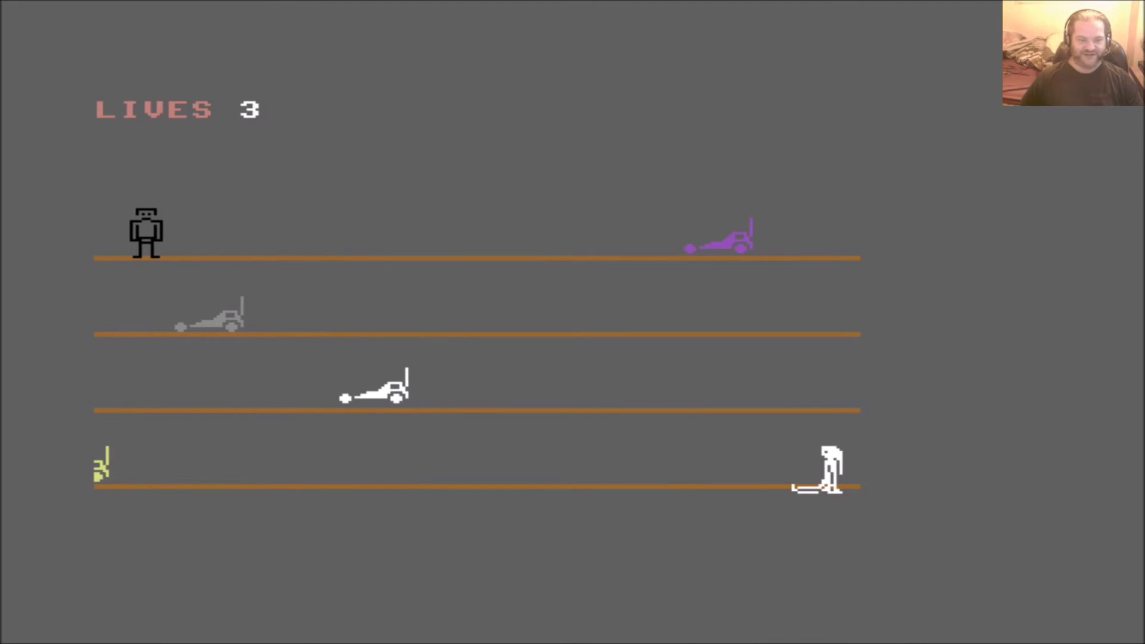
{"action": "key", "text": "Right"}
{"action": "key", "text": "Right"}
{"action": "key", "text": "Right"}
{"action": "key", "text": "Right"}
{"action": "key", "text": "Right"}
{"action": "key", "text": "Right"}
{"action": "key", "text": "Right"}
{"action": "key", "text": "Right"}
{"action": "key", "text": "Up"}
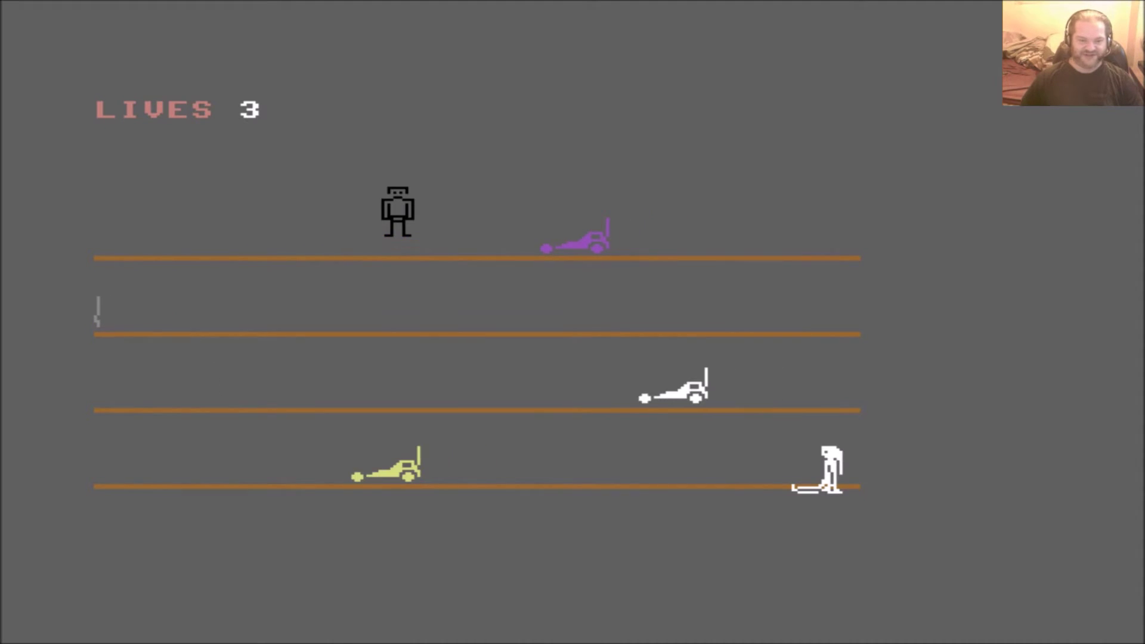
{"action": "key", "text": "Right"}
{"action": "key", "text": "Right"}
{"action": "key", "text": "Right"}
{"action": "key", "text": "Right"}
{"action": "key", "text": "Right"}
{"action": "key", "text": "Right"}
{"action": "key", "text": "Right"}
{"action": "key", "text": "Right"}
{"action": "key", "text": "Right"}
{"action": "key", "text": "Right"}
{"action": "key", "text": "Right"}
{"action": "key", "text": "Right"}
{"action": "key", "text": "Right"}
{"action": "key", "text": "Right"}
{"action": "key", "text": "Right"}
{"action": "key", "text": "Right"}
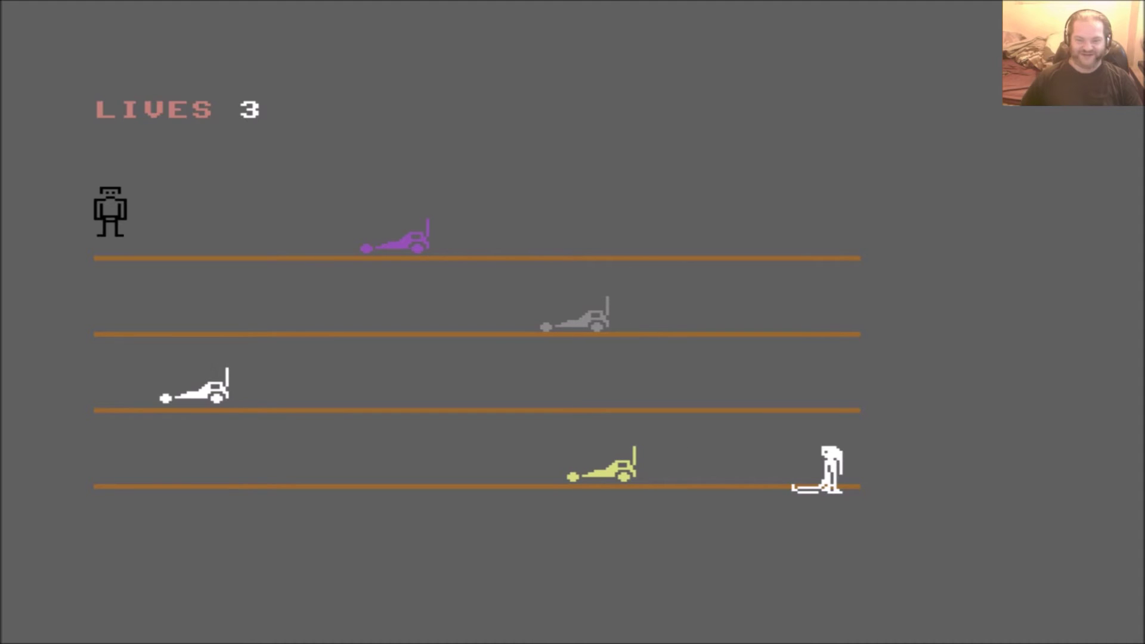
{"action": "key", "text": "Right"}
{"action": "key", "text": "Right"}
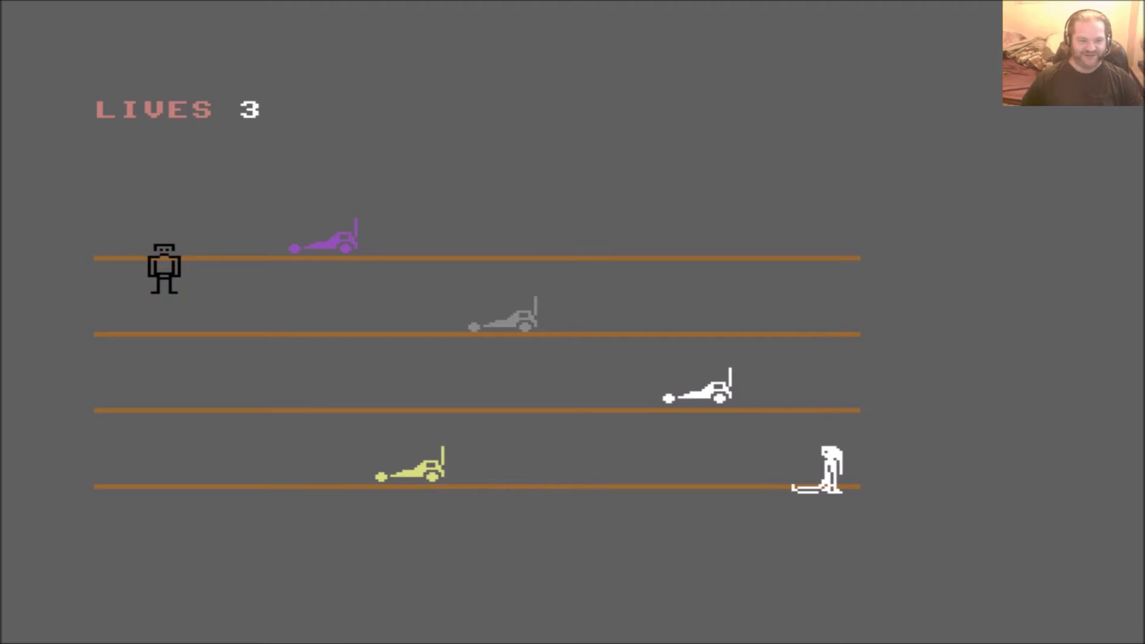
{"action": "key", "text": "Down"}
{"action": "key", "text": "Down"}
{"action": "key", "text": "Down"}
{"action": "key", "text": "Down"}
{"action": "key", "text": "Down"}
{"action": "key", "text": "Down"}
{"action": "key", "text": "Down"}
{"action": "key", "text": "Down"}
{"action": "key", "text": "Down"}
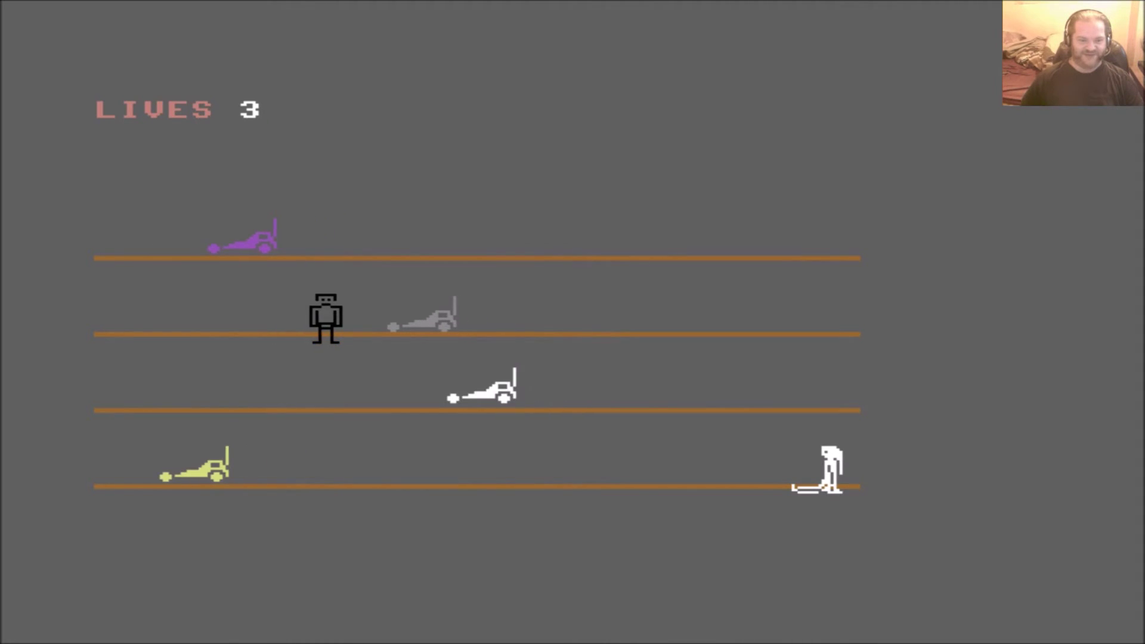
{"action": "key", "text": "Up"}
{"action": "key", "text": "Up"}
{"action": "key", "text": "Up"}
{"action": "key", "text": "Up"}
{"action": "key", "text": "Up"}
{"action": "key", "text": "Up"}
{"action": "key", "text": "Up"}
{"action": "key", "text": "Up"}
{"action": "key", "text": "Up"}
{"action": "key", "text": "Up"}
{"action": "key", "text": "Up"}
{"action": "key", "text": "Up"}
{"action": "key", "text": "Up"}
{"action": "key", "text": "Up"}
{"action": "key", "text": "Up"}
{"action": "key", "text": "Right"}
{"action": "key", "text": "Down"}
{"action": "key", "text": "Down"}
{"action": "key", "text": "Down"}
{"action": "key", "text": "Down"}
{"action": "key", "text": "Down"}
{"action": "key", "text": "Down"}
{"action": "key", "text": "Down"}
{"action": "key", "text": "Down"}
{"action": "key", "text": "Down"}
{"action": "key", "text": "Down"}
{"action": "key", "text": "Down"}
{"action": "key", "text": "Down"}
{"action": "key", "text": "Down"}
{"action": "key", "text": "Down"}
{"action": "key", "text": "Down"}
{"action": "key", "text": "Right"}
{"action": "key", "text": "Right"}
{"action": "key", "text": "Right"}
{"action": "key", "text": "Up"}
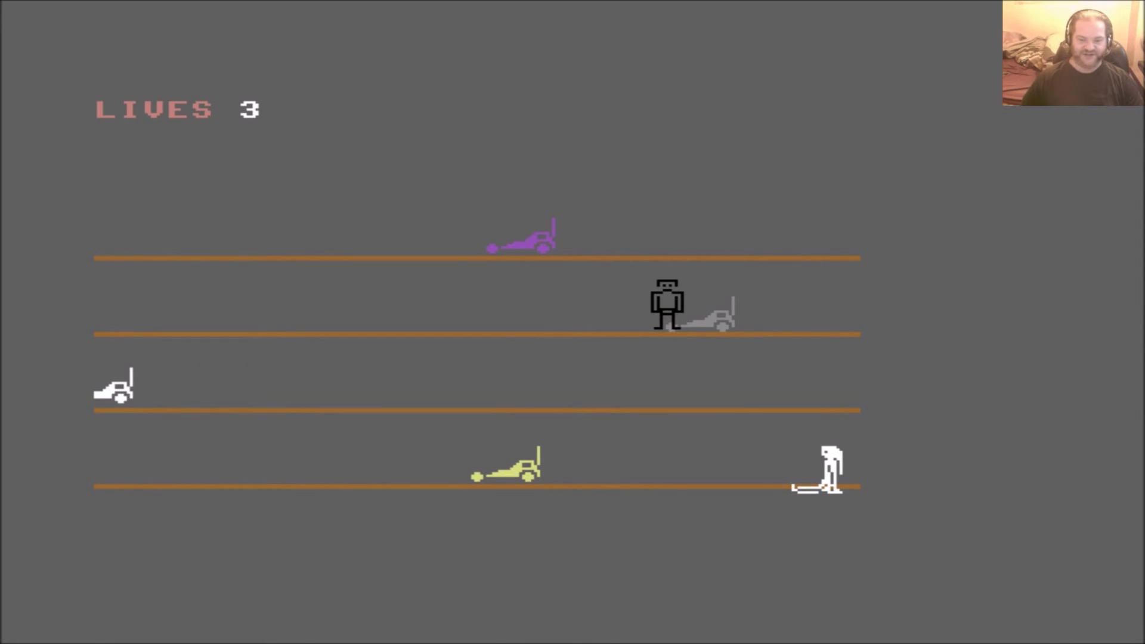
{"action": "key", "text": "Right"}
{"action": "key", "text": "Right"}
{"action": "key", "text": "Right"}
{"action": "key", "text": "Right"}
{"action": "key", "text": "Right"}
{"action": "key", "text": "Right"}
{"action": "key", "text": "Right"}
{"action": "key", "text": "Right"}
{"action": "key", "text": "Right"}
{"action": "key", "text": "Right"}
{"action": "key", "text": "Right"}
{"action": "key", "text": "Right"}
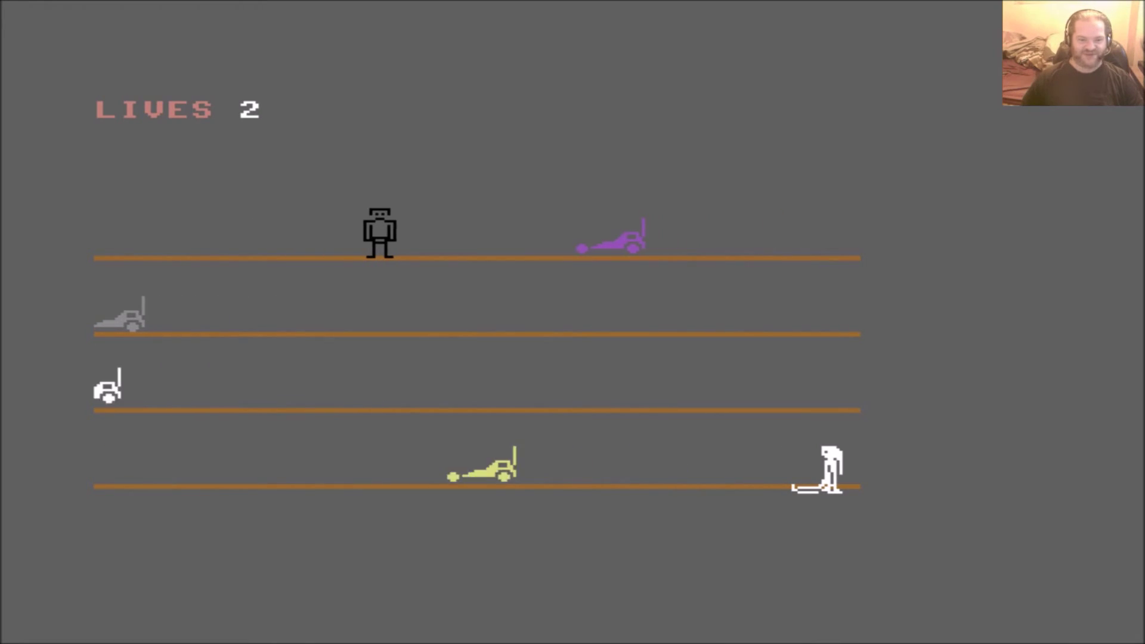
Walk the robot right along the top lane from the start
{"action": "key", "text": "Right"}
{"action": "key", "text": "Right"}
{"action": "key", "text": "Right"}
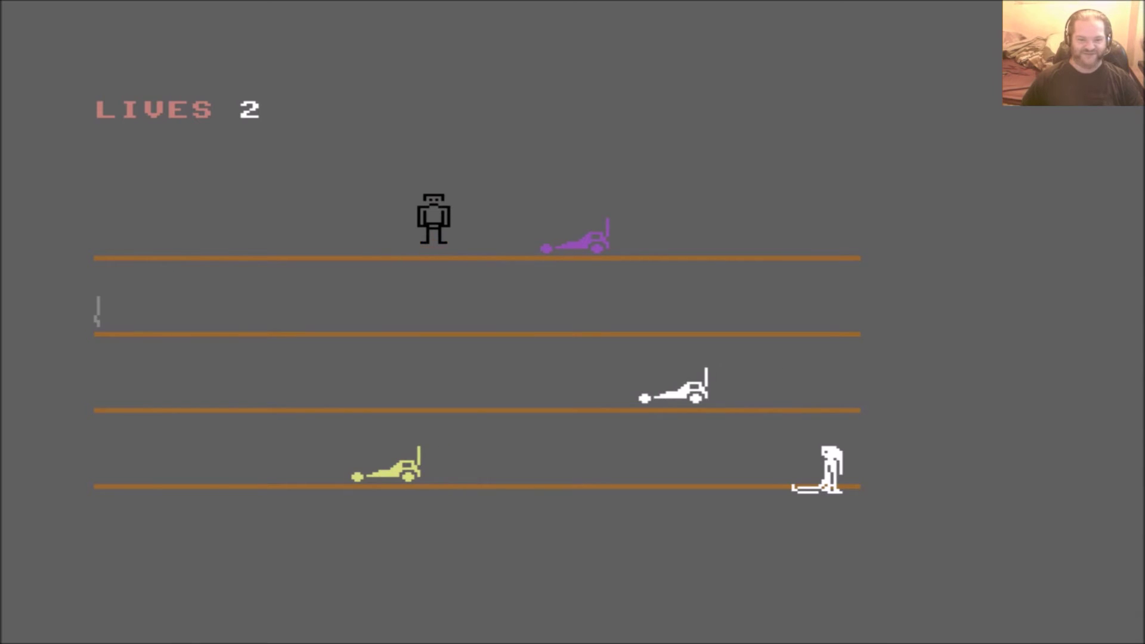
{"action": "key", "text": "Up"}
{"action": "key", "text": "Right"}
{"action": "key", "text": "Right"}
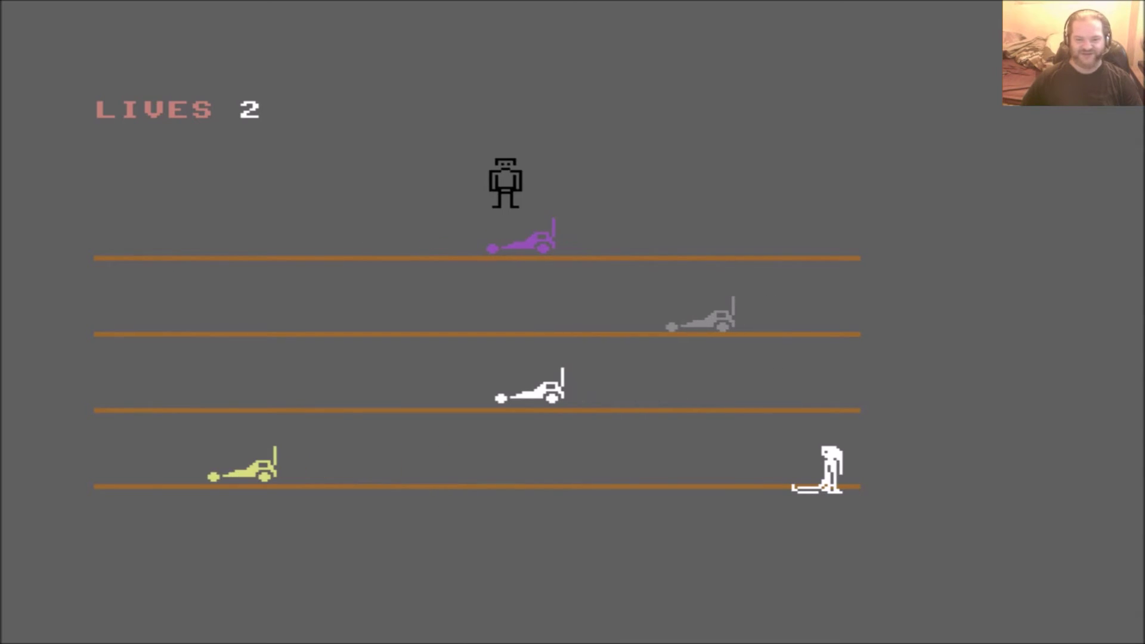
{"action": "key", "text": "Right"}
{"action": "key", "text": "Right"}
{"action": "key", "text": "Right"}
{"action": "key", "text": "Right"}
{"action": "key", "text": "Right"}
{"action": "key", "text": "Right"}
{"action": "key", "text": "Right"}
{"action": "key", "text": "Right"}
{"action": "key", "text": "Right"}
{"action": "key", "text": "Right"}
{"action": "key", "text": "Right"}
{"action": "key", "text": "Right"}
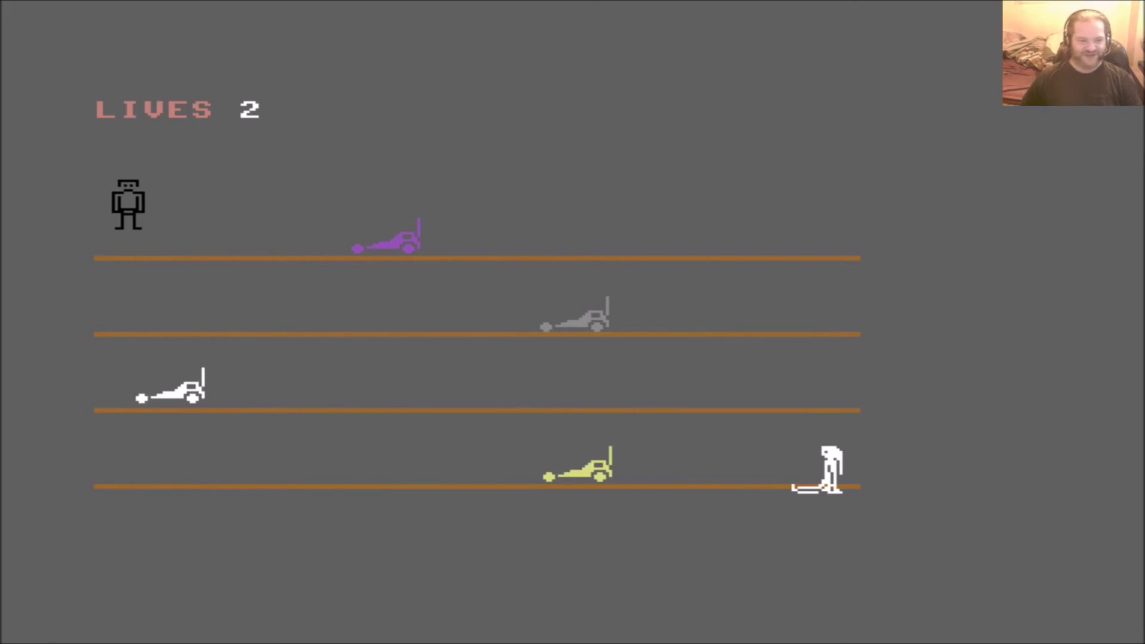
Step the robot right, then down past the first mower lane
{"action": "key", "text": "Right"}
{"action": "key", "text": "Right"}
{"action": "key", "text": "Down"}
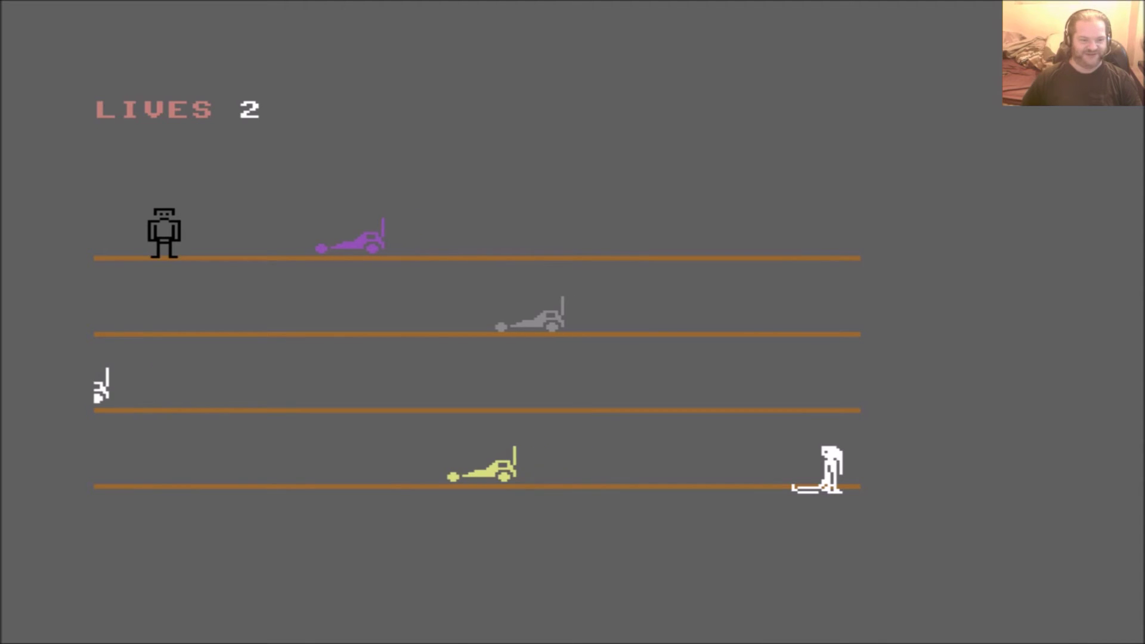
{"action": "key", "text": "Down"}
{"action": "key", "text": "Down"}
{"action": "key", "text": "Down"}
{"action": "key", "text": "Down"}
{"action": "key", "text": "Down"}
{"action": "key", "text": "Down"}
{"action": "key", "text": "Down"}
{"action": "key", "text": "Down"}
Move the robot right along the lane, nudging it up once
{"action": "key", "text": "Right"}
{"action": "key", "text": "Down"}
{"action": "key", "text": "Right"}
{"action": "key", "text": "Down"}
{"action": "key", "text": "Right"}
{"action": "key", "text": "Down"}
{"action": "key", "text": "Right"}
{"action": "key", "text": "Down"}
{"action": "key", "text": "Right"}
{"action": "key", "text": "Up"}
{"action": "key", "text": "Right"}
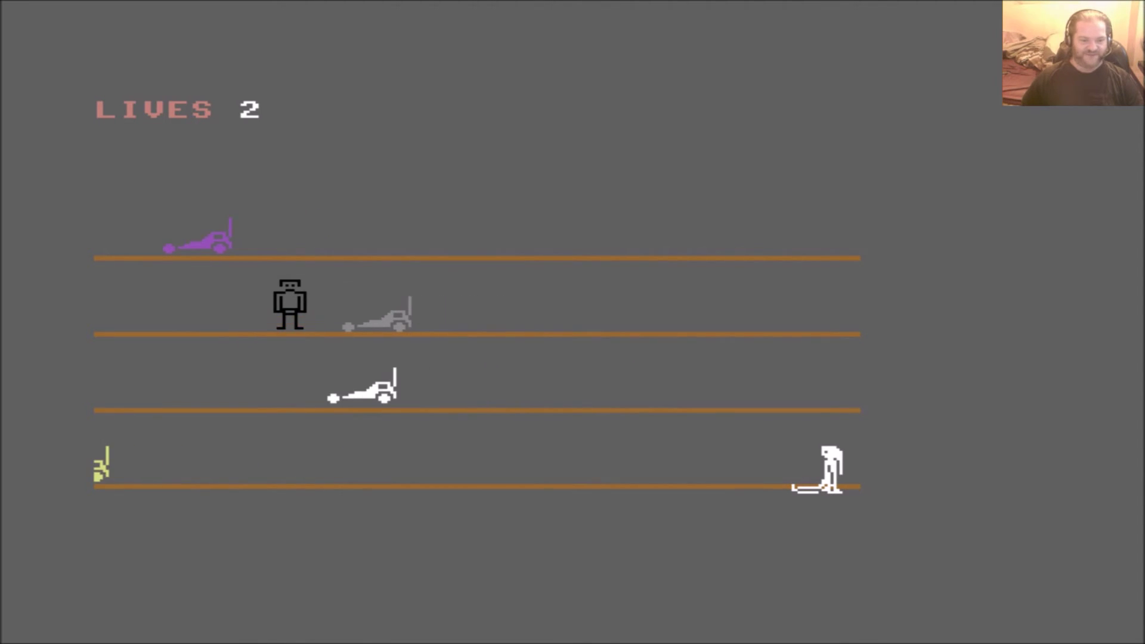
Steer the robot diagonally up and to the right across the lanes
{"action": "key", "text": "Right"}
{"action": "key", "text": "Up"}
{"action": "key", "text": "Right"}
{"action": "key", "text": "Up"}
{"action": "key", "text": "Right"}
{"action": "key", "text": "Up"}
{"action": "key", "text": "Right"}
{"action": "key", "text": "Up"}
{"action": "key", "text": "Right"}
{"action": "key", "text": "Up"}
{"action": "key", "text": "Right"}
{"action": "key", "text": "Up"}
{"action": "key", "text": "Right"}
{"action": "key", "text": "Up"}
Push the robot further up and right toward the top
{"action": "key", "text": "Right"}
{"action": "key", "text": "Up"}
{"action": "key", "text": "Right"}
{"action": "key", "text": "Up"}
{"action": "key", "text": "Right"}
{"action": "key", "text": "Up"}
{"action": "key", "text": "Right"}
Back the robot diagonally down and to the left, dodging the mowers
{"action": "key", "text": "Left"}
{"action": "key", "text": "Down"}
{"action": "key", "text": "Left"}
{"action": "key", "text": "Down"}
{"action": "key", "text": "Left"}
{"action": "key", "text": "Down"}
{"action": "key", "text": "Left"}
{"action": "key", "text": "Down"}
{"action": "key", "text": "Left"}
{"action": "key", "text": "Down"}
{"action": "key", "text": "Left"}
{"action": "key", "text": "Down"}
Lower the robot slightly, then move it diagonally down and right
{"action": "key", "text": "Down"}
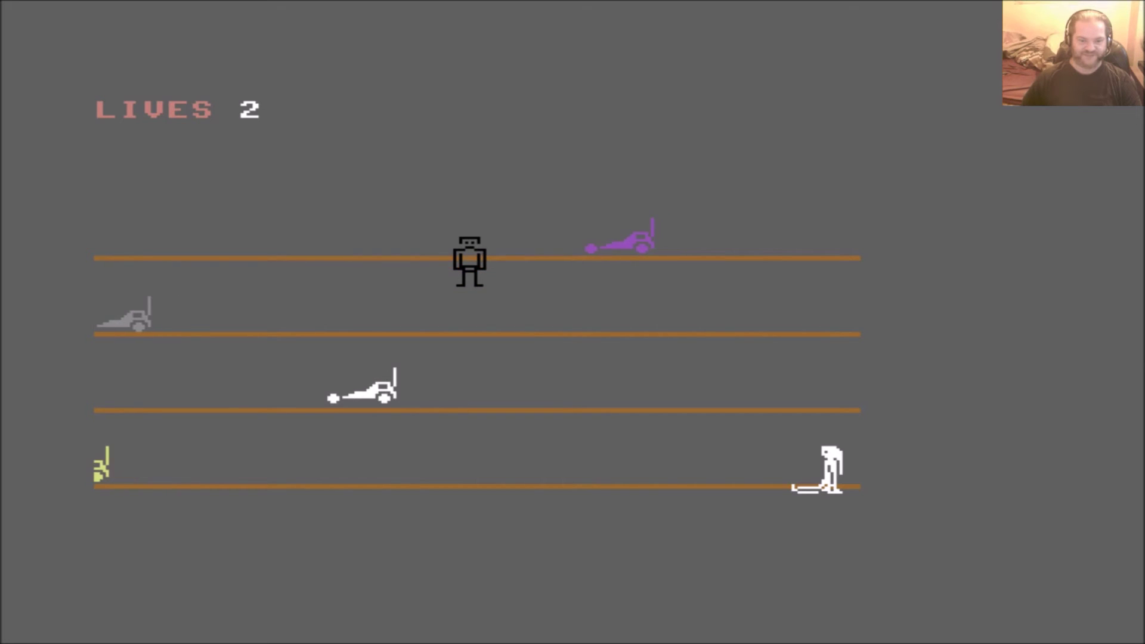
{"action": "key", "text": "Down"}
{"action": "key", "text": "Right"}
{"action": "key", "text": "Down"}
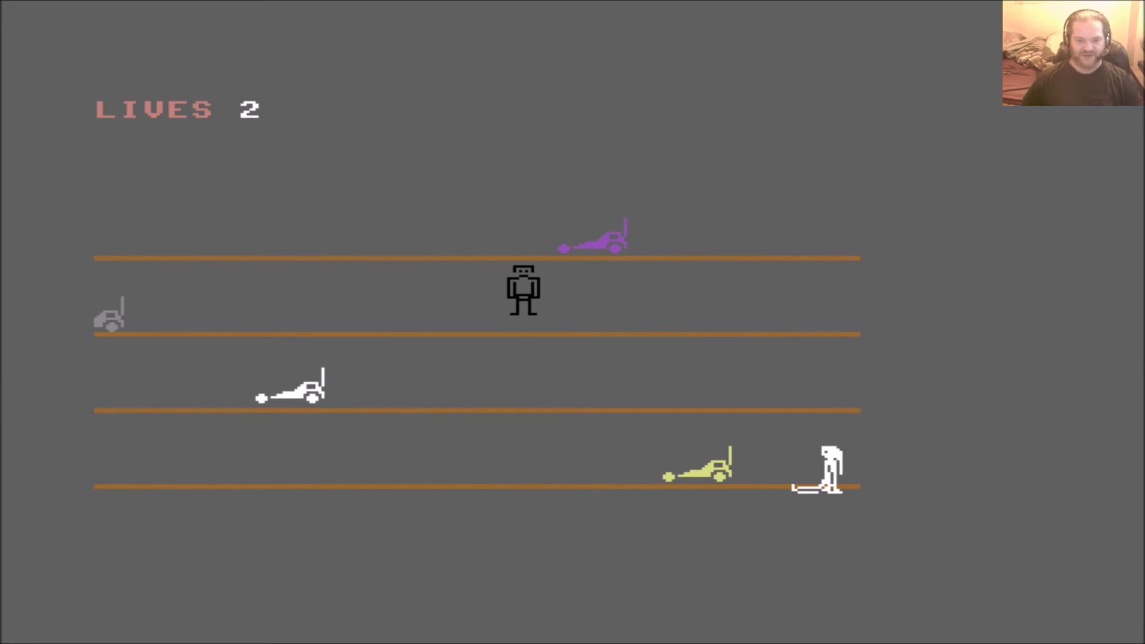
{"action": "key", "text": "Right"}
{"action": "key", "text": "Down"}
{"action": "key", "text": "Right"}
{"action": "key", "text": "Down"}
{"action": "key", "text": "Right"}
{"action": "key", "text": "Down"}
{"action": "key", "text": "Right"}
{"action": "key", "text": "Right"}
{"action": "key", "text": "Right"}
Bring the robot up onto the top line and step it right
{"action": "key", "text": "Up"}
{"action": "key", "text": "Up"}
{"action": "key", "text": "Up"}
{"action": "key", "text": "Up"}
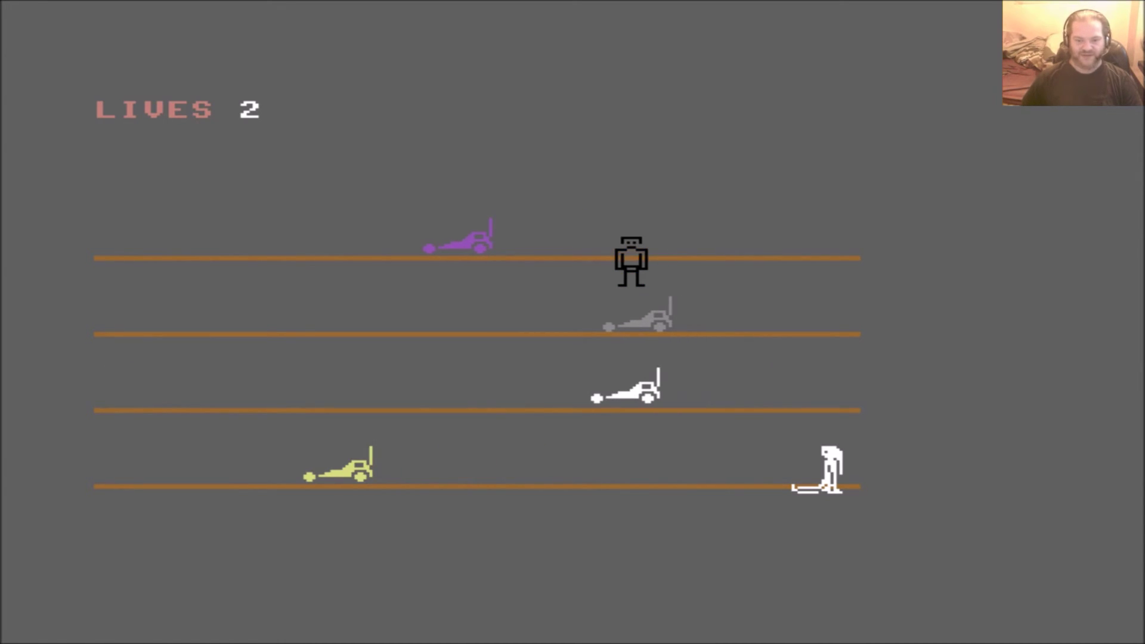
{"action": "key", "text": "Up"}
{"action": "key", "text": "Up"}
{"action": "key", "text": "Up"}
{"action": "key", "text": "Up"}
{"action": "key", "text": "Up"}
{"action": "key", "text": "Right"}
{"action": "key", "text": "Up"}
{"action": "key", "text": "Up"}
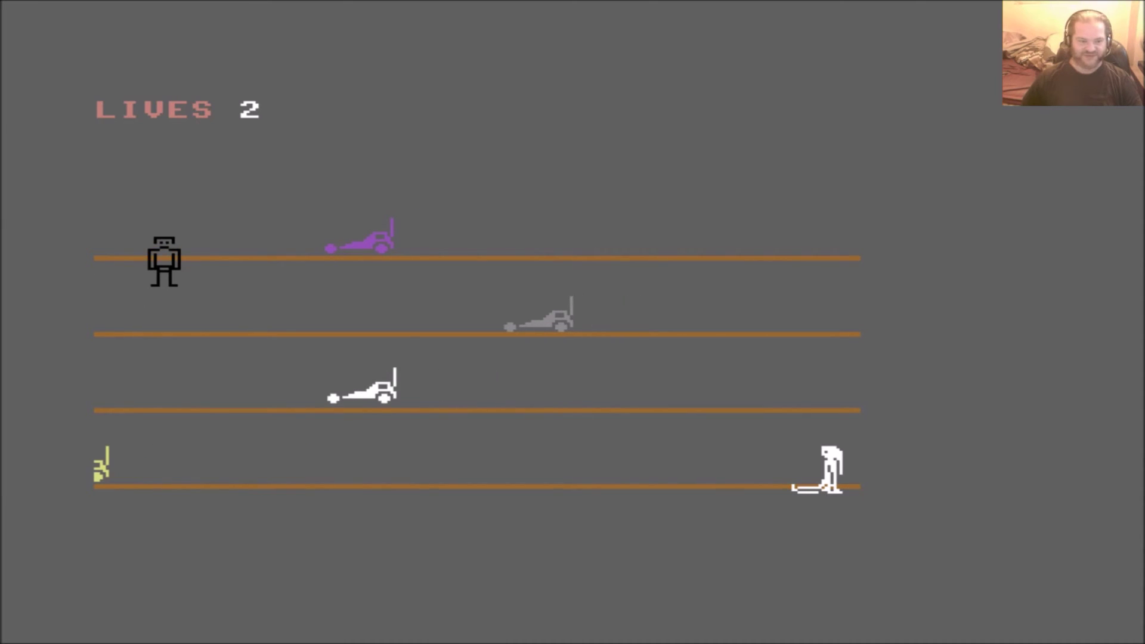
Head the robot down and right toward the bottom lane until a car knocks it back
{"action": "key", "text": "Down"}
{"action": "key", "text": "Right"}
{"action": "key", "text": "Down"}
{"action": "key", "text": "Down"}
{"action": "key", "text": "Down"}
{"action": "key", "text": "Down"}
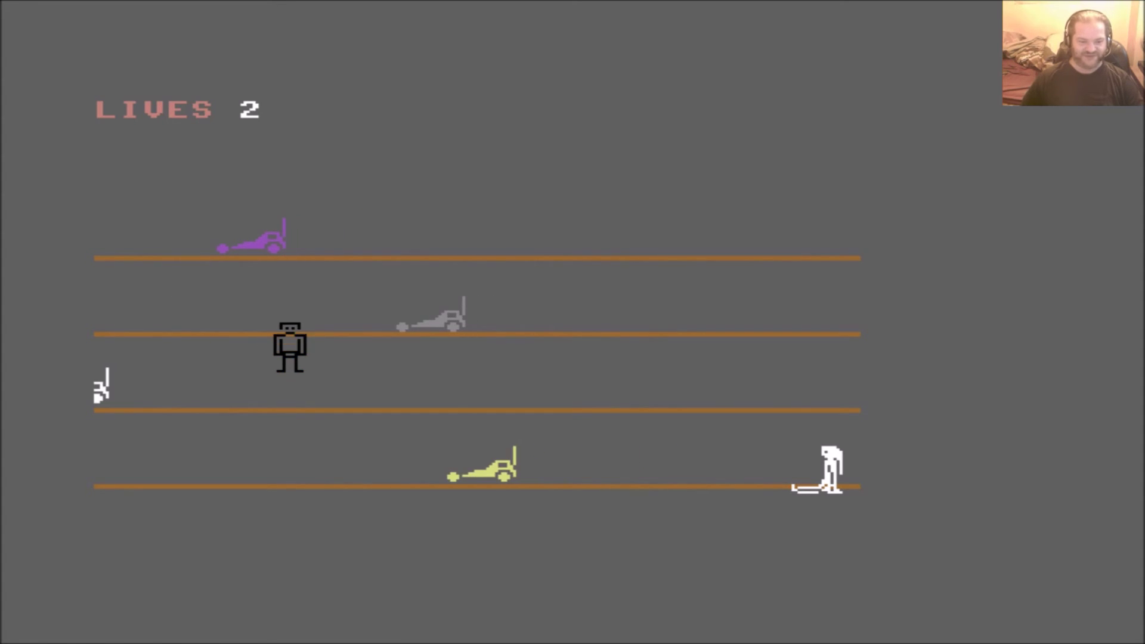
{"action": "key", "text": "Down"}
{"action": "key", "text": "Down"}
{"action": "key", "text": "Down"}
{"action": "key", "text": "Right"}
{"action": "key", "text": "Right"}
{"action": "key", "text": "Right"}
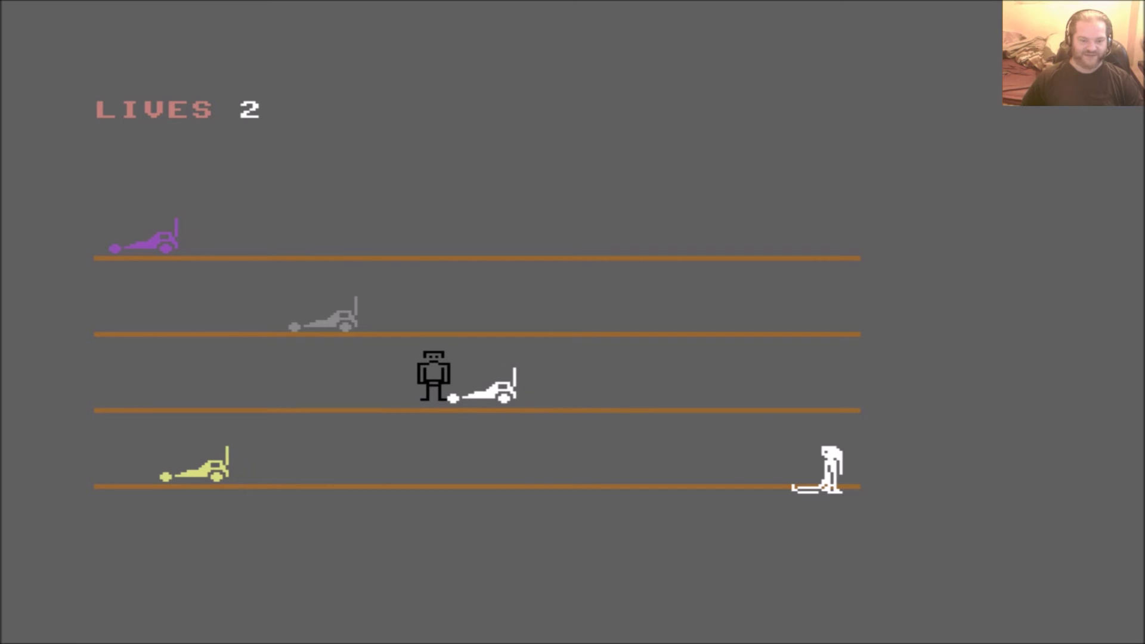
{"action": "key", "text": "Up"}
Steer the robot diagonally up and right from the start toward the top
{"action": "key", "text": "Up"}
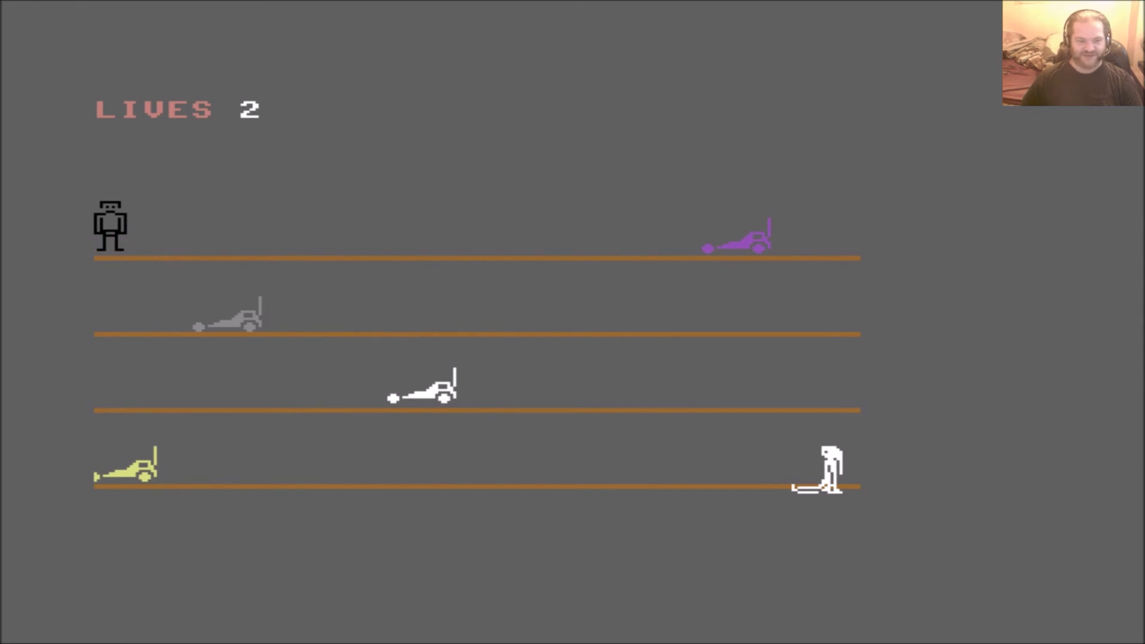
{"action": "key", "text": "Up"}
{"action": "key", "text": "Up"}
{"action": "key", "text": "Right"}
{"action": "key", "text": "Up"}
{"action": "key", "text": "Right"}
{"action": "key", "text": "Up"}
{"action": "key", "text": "Right"}
{"action": "key", "text": "Up"}
{"action": "key", "text": "Right"}
{"action": "key", "text": "Up"}
{"action": "key", "text": "Right"}
{"action": "key", "text": "Up"}
{"action": "key", "text": "Right"}
{"action": "key", "text": "Up"}
{"action": "key", "text": "Right"}
{"action": "key", "text": "Up"}
{"action": "key", "text": "Right"}
{"action": "key", "text": "Up"}
{"action": "key", "text": "Right"}
{"action": "key", "text": "Up"}
{"action": "key", "text": "Right"}
{"action": "key", "text": "Up"}
{"action": "key", "text": "Right"}
{"action": "key", "text": "Up"}
{"action": "key", "text": "Right"}
{"action": "key", "text": "Up"}
{"action": "key", "text": "Right"}
Steer the robot diagonally down and right toward the lane
{"action": "key", "text": "Down"}
{"action": "key", "text": "Right"}
{"action": "key", "text": "Down"}
{"action": "key", "text": "Right"}
{"action": "key", "text": "Down"}
{"action": "key", "text": "Right"}
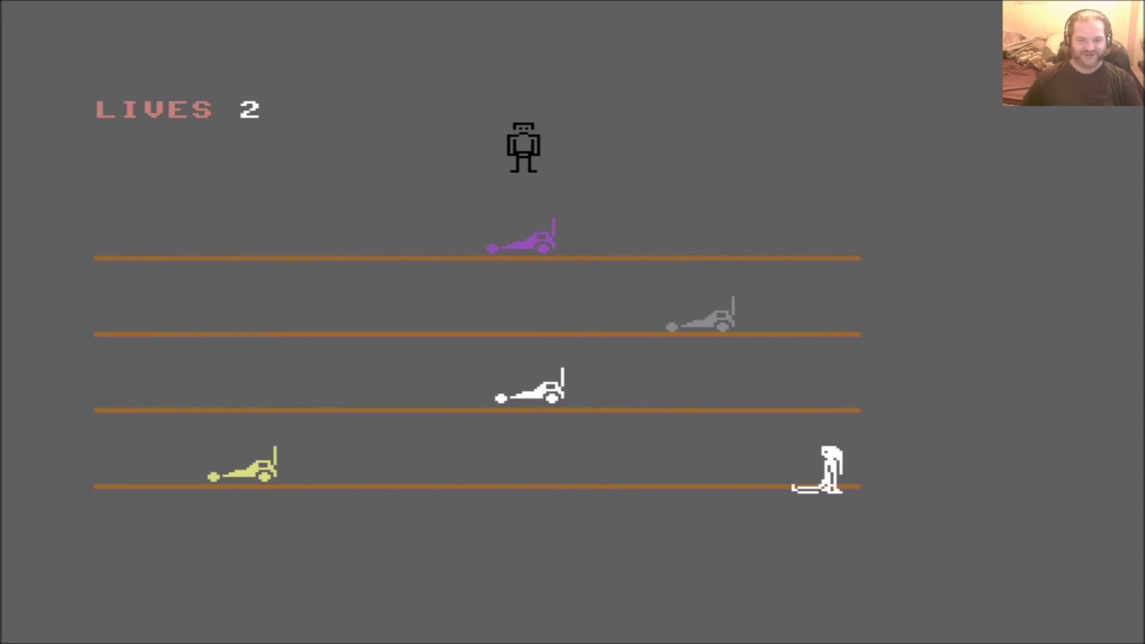
{"action": "key", "text": "Down"}
{"action": "key", "text": "Right"}
{"action": "key", "text": "Down"}
{"action": "key", "text": "Right"}
{"action": "key", "text": "Down"}
{"action": "key", "text": "Right"}
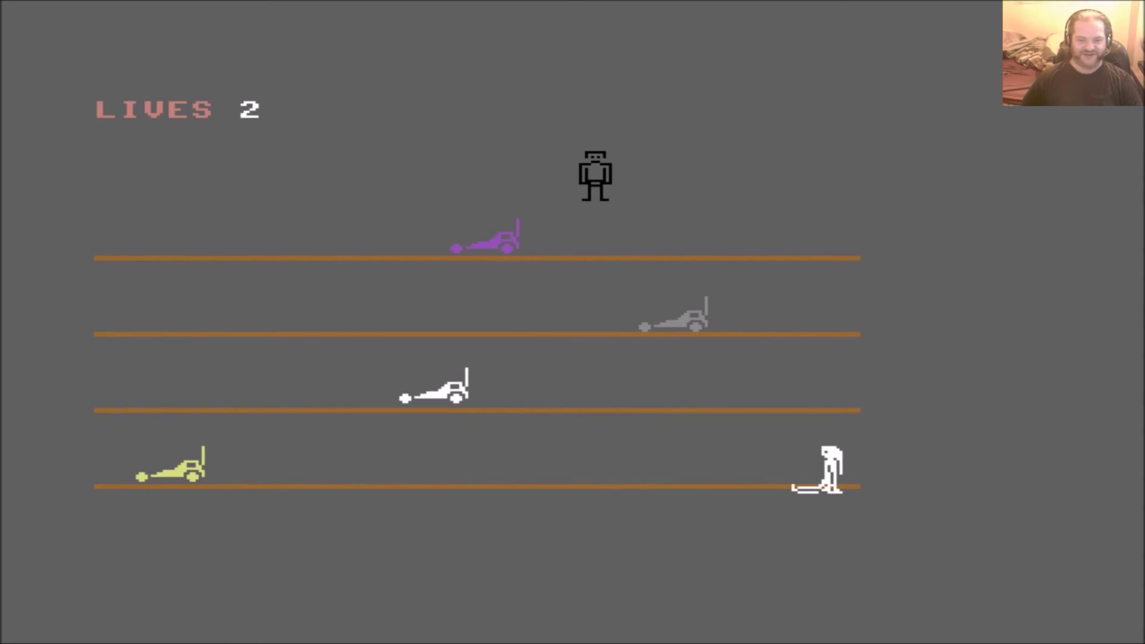
{"action": "key", "text": "Down"}
{"action": "key", "text": "Right"}
{"action": "key", "text": "Down"}
{"action": "key", "text": "Right"}
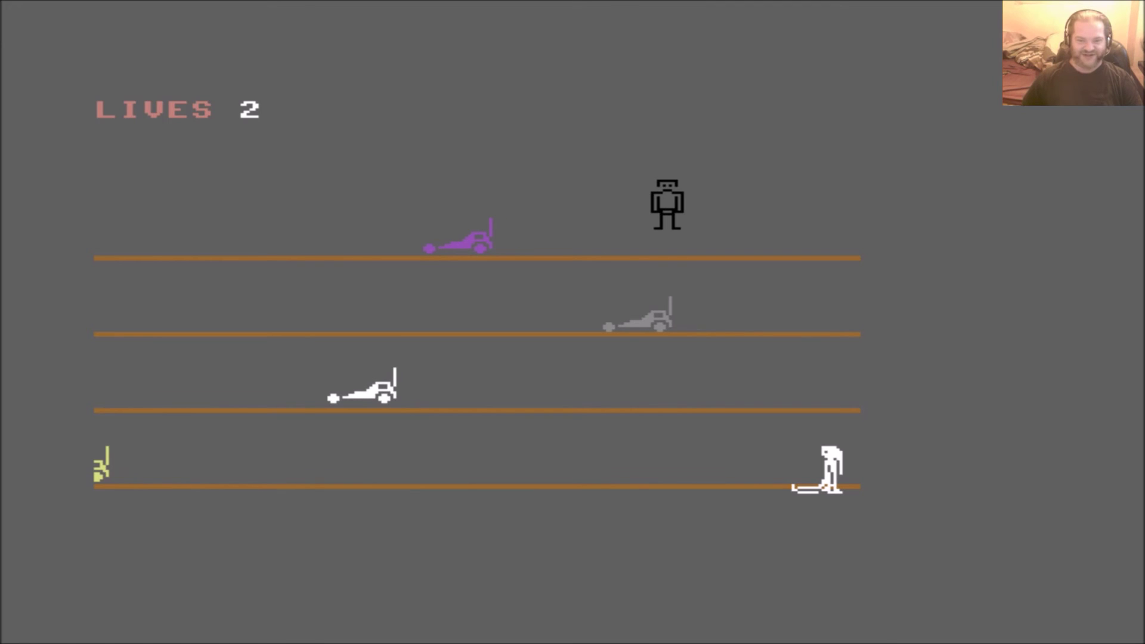
{"action": "key", "text": "Down"}
{"action": "key", "text": "Right"}
{"action": "key", "text": "Down"}
{"action": "key", "text": "Right"}
{"action": "key", "text": "Down"}
{"action": "key", "text": "Right"}
{"action": "key", "text": "Down"}
{"action": "key", "text": "Right"}
{"action": "key", "text": "Right"}
{"action": "key", "text": "Right"}
{"action": "key", "text": "Right"}
{"action": "key", "text": "Right"}
Walk the robot right along the second lane
{"action": "key", "text": "Right"}
{"action": "key", "text": "Right"}
{"action": "key", "text": "Right"}
{"action": "key", "text": "Right"}
{"action": "key", "text": "Right"}
{"action": "key", "text": "Right"}
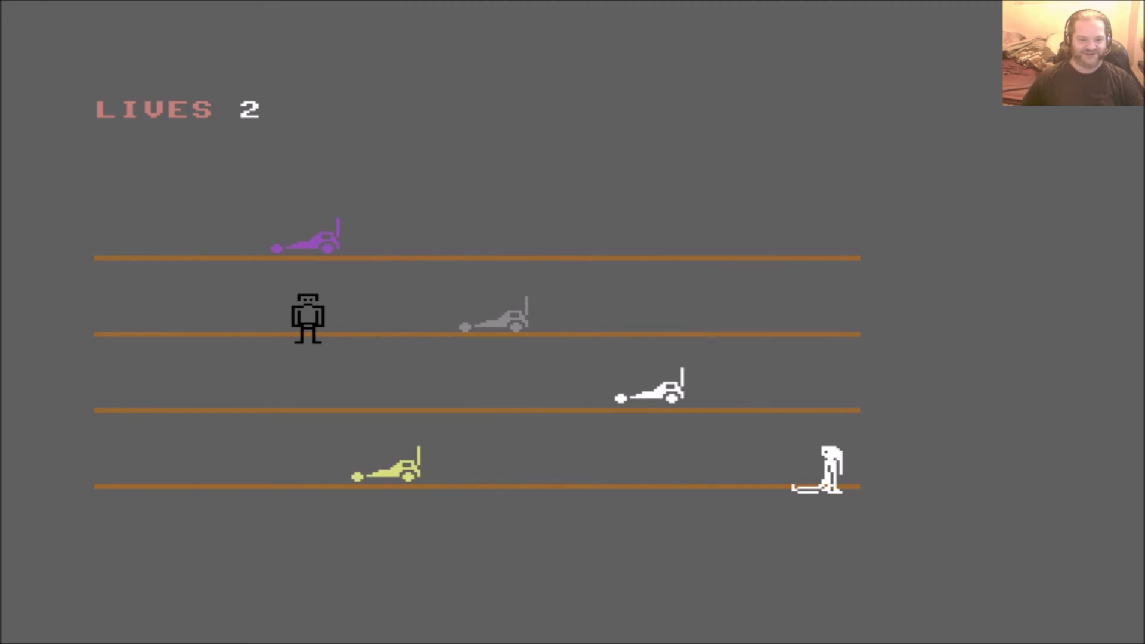
Steer the robot up and right past the upper lane to above the top lane
{"action": "key", "text": "Up"}
{"action": "key", "text": "Up"}
{"action": "key", "text": "Right"}
{"action": "key", "text": "Up"}
{"action": "key", "text": "Right"}
{"action": "key", "text": "Up"}
{"action": "key", "text": "Right"}
{"action": "key", "text": "Up"}
{"action": "key", "text": "Right"}
{"action": "key", "text": "Up"}
{"action": "key", "text": "Right"}
{"action": "key", "text": "Up"}
{"action": "key", "text": "Right"}
{"action": "key", "text": "Up"}
{"action": "key", "text": "Right"}
{"action": "key", "text": "Up"}
{"action": "key", "text": "Right"}
{"action": "key", "text": "Up"}
{"action": "key", "text": "Right"}
{"action": "key", "text": "Up"}
{"action": "key", "text": "Right"}
{"action": "key", "text": "Up"}
{"action": "key", "text": "Right"}
{"action": "key", "text": "Up"}
{"action": "key", "text": "Right"}
{"action": "key", "text": "Up"}
{"action": "key", "text": "Right"}
{"action": "key", "text": "Up"}
{"action": "key", "text": "Right"}
{"action": "key", "text": "Up"}
{"action": "key", "text": "Right"}
{"action": "key", "text": "Up"}
{"action": "key", "text": "Right"}
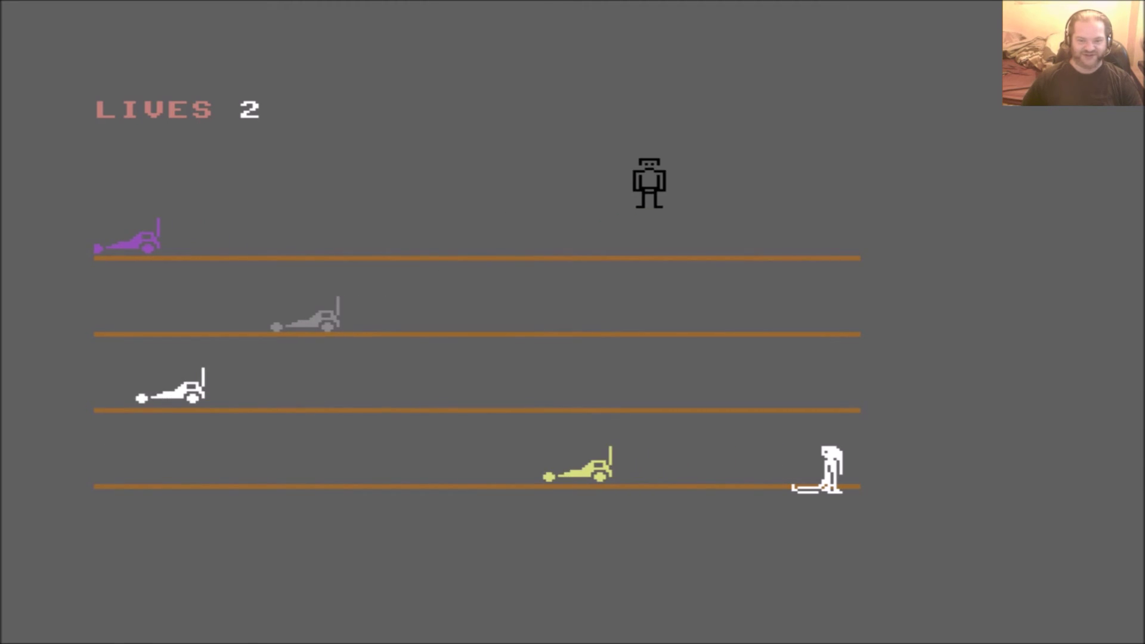
{"action": "key", "text": "Right"}
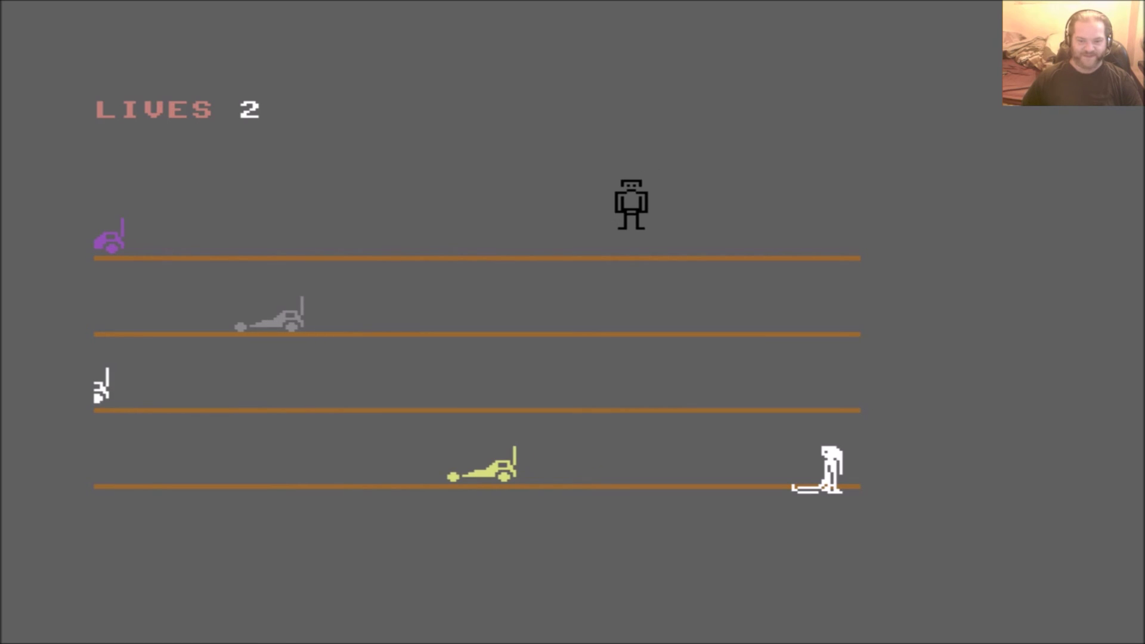
Bring the robot down and left onto the top lane
{"action": "key", "text": "Down"}
{"action": "key", "text": "Left"}
{"action": "key", "text": "Down"}
{"action": "key", "text": "Left"}
{"action": "key", "text": "Down"}
{"action": "key", "text": "Left"}
{"action": "key", "text": "Down"}
{"action": "key", "text": "Down"}
{"action": "key", "text": "Down"}
{"action": "key", "text": "Down"}
{"action": "key", "text": "Down"}
Move the robot down and right, then back up onto the top lane
{"action": "key", "text": "Down"}
{"action": "key", "text": "Right"}
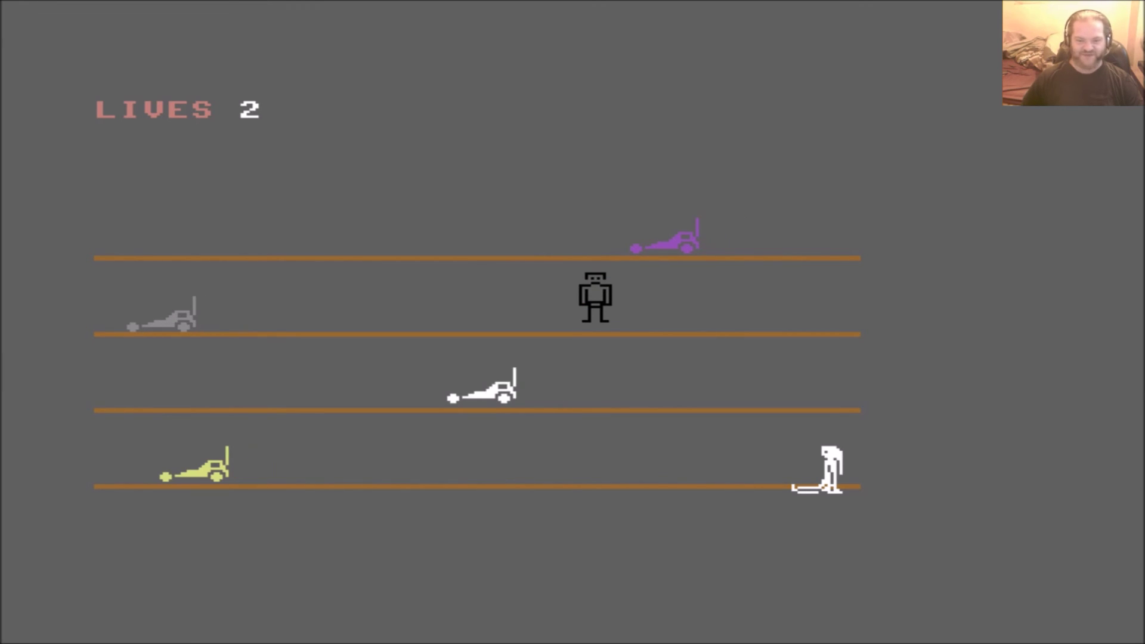
{"action": "key", "text": "Right"}
{"action": "key", "text": "Down"}
{"action": "key", "text": "Right"}
{"action": "key", "text": "Down"}
{"action": "key", "text": "Right"}
{"action": "key", "text": "Right"}
{"action": "key", "text": "Right"}
{"action": "key", "text": "Up"}
{"action": "key", "text": "Up"}
{"action": "key", "text": "Up"}
{"action": "key", "text": "Up"}
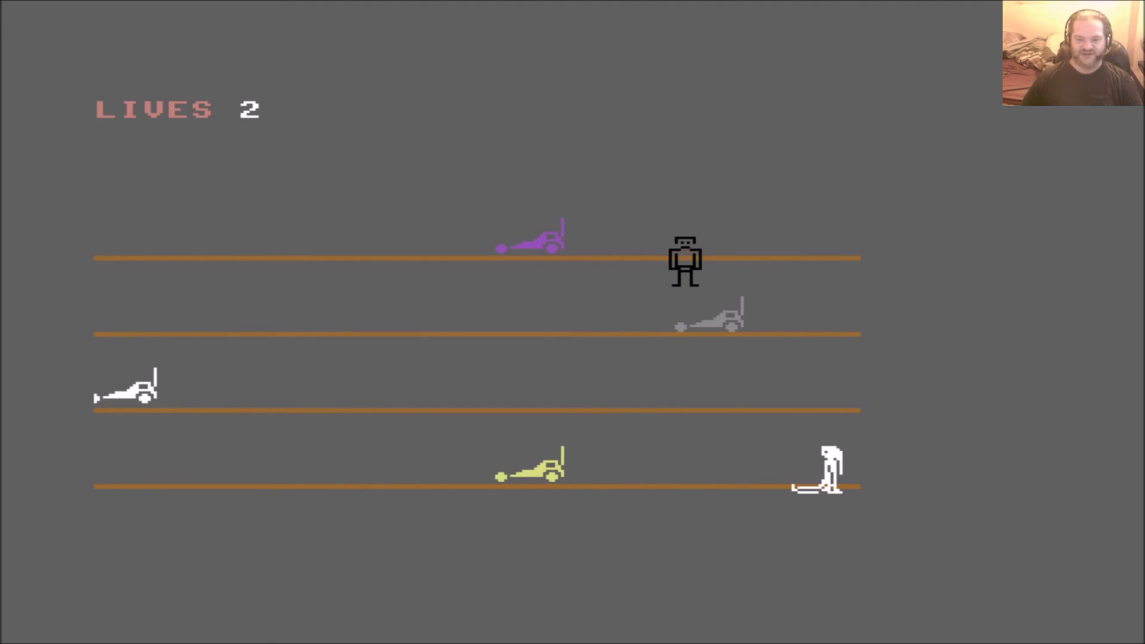
{"action": "key", "text": "Up"}
{"action": "key", "text": "Up"}
{"action": "key", "text": "Right"}
{"action": "key", "text": "Right"}
After respawning, step the robot right and slightly down
{"action": "key", "text": "Right"}
{"action": "key", "text": "Right"}
{"action": "key", "text": "Up"}
{"action": "key", "text": "Up"}
{"action": "key", "text": "Up"}
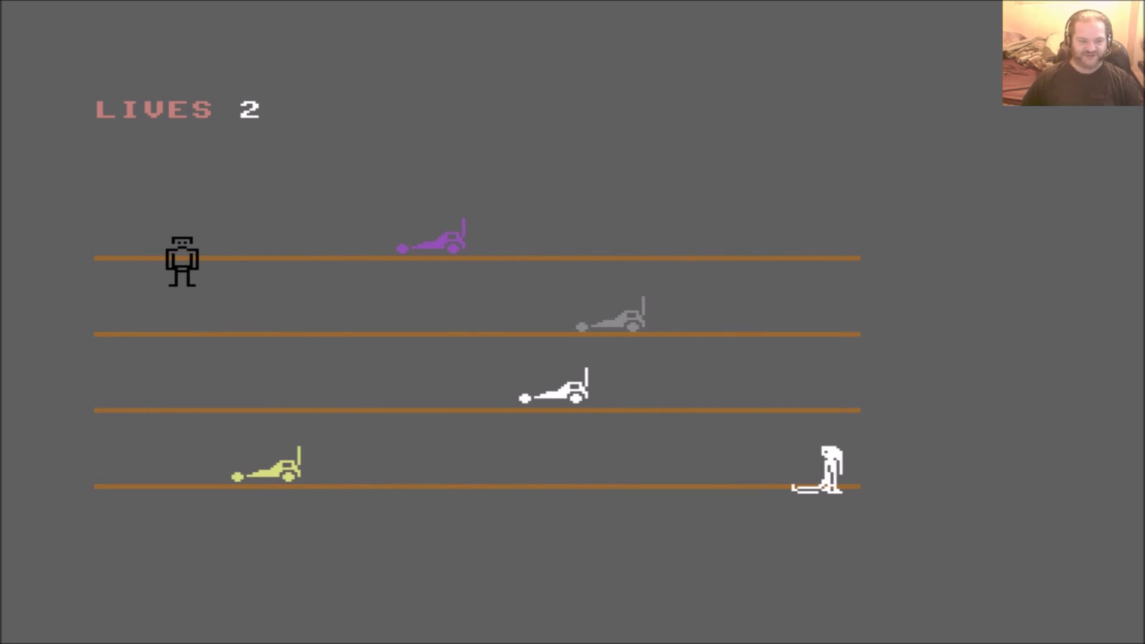
{"action": "key", "text": "Down"}
{"action": "key", "text": "Down"}
{"action": "key", "text": "Right"}
{"action": "key", "text": "Right"}
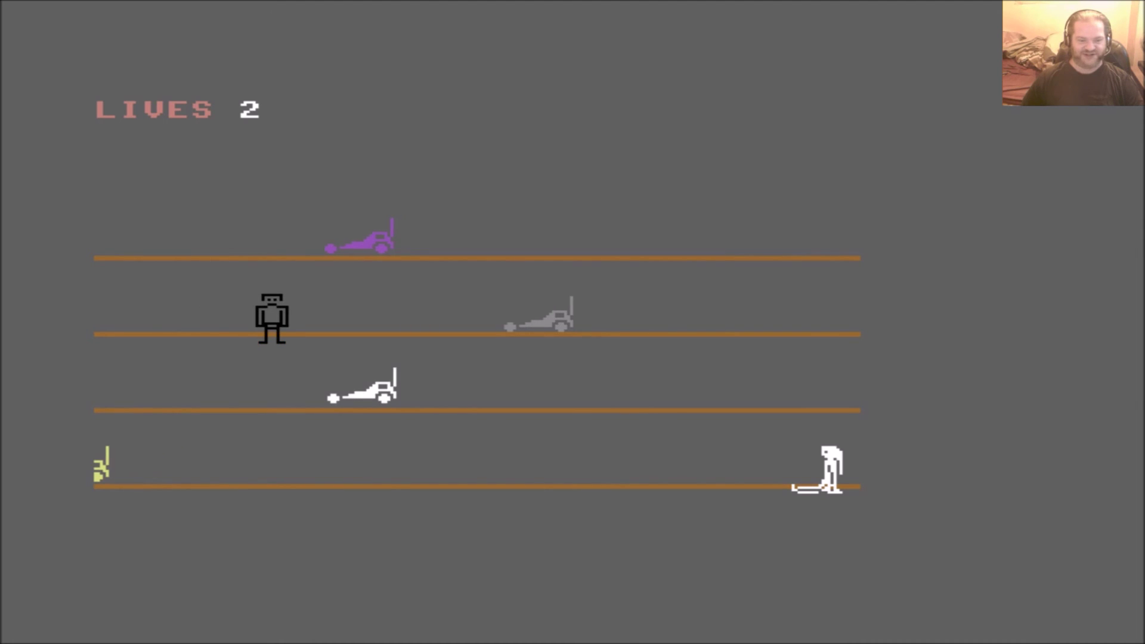
Steer the robot diagonally right and down toward the bottom lane
{"action": "key", "text": "Right"}
{"action": "key", "text": "Down"}
{"action": "key", "text": "Right"}
{"action": "key", "text": "Down"}
{"action": "key", "text": "Right"}
{"action": "key", "text": "Down"}
{"action": "key", "text": "Right"}
{"action": "key", "text": "Down"}
{"action": "key", "text": "Right"}
{"action": "key", "text": "Down"}
{"action": "key", "text": "Right"}
{"action": "key", "text": "Down"}
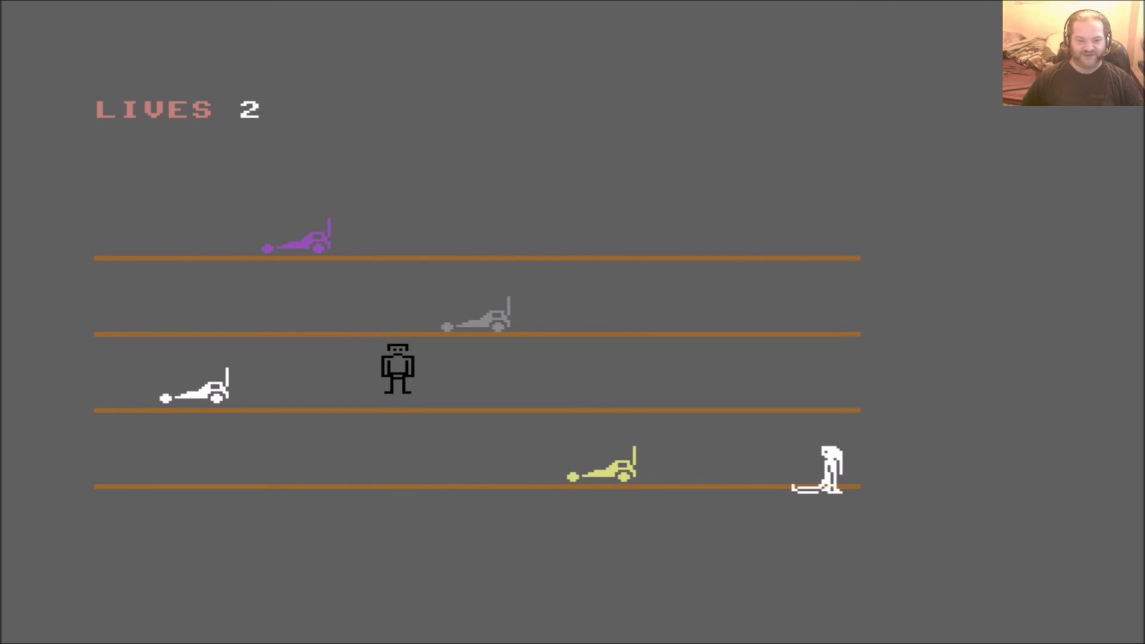
{"action": "key", "text": "Right"}
{"action": "key", "text": "Down"}
{"action": "key", "text": "Right"}
{"action": "key", "text": "Down"}
{"action": "key", "text": "Right"}
{"action": "key", "text": "Down"}
{"action": "key", "text": "Right"}
{"action": "key", "text": "Down"}
{"action": "key", "text": "Right"}
{"action": "key", "text": "Down"}
{"action": "key", "text": "Right"}
Steer the robot up and then diagonally right and up until a car hits it
{"action": "key", "text": "Up"}
{"action": "key", "text": "Up"}
{"action": "key", "text": "Up"}
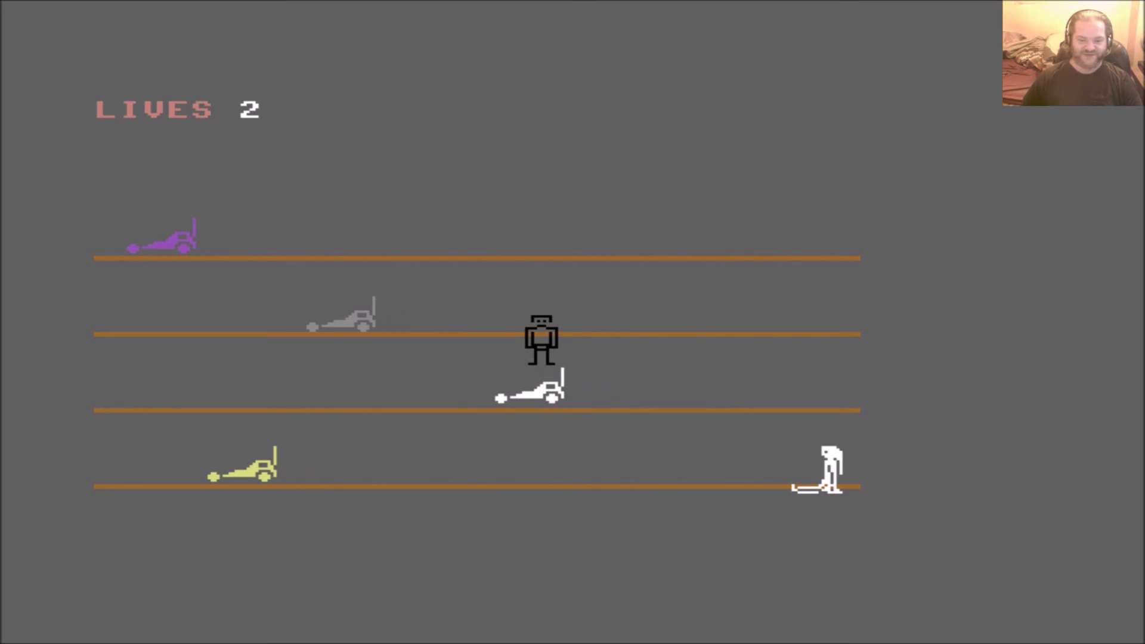
{"action": "key", "text": "Up"}
{"action": "key", "text": "Right"}
{"action": "key", "text": "Up"}
{"action": "key", "text": "Right"}
{"action": "key", "text": "Up"}
{"action": "key", "text": "Right"}
{"action": "key", "text": "Up"}
{"action": "key", "text": "Right"}
{"action": "key", "text": "Up"}
{"action": "key", "text": "Right"}
{"action": "key", "text": "Up"}
{"action": "key", "text": "Right"}
{"action": "key", "text": "Up"}
{"action": "key", "text": "Right"}
{"action": "key", "text": "Up"}
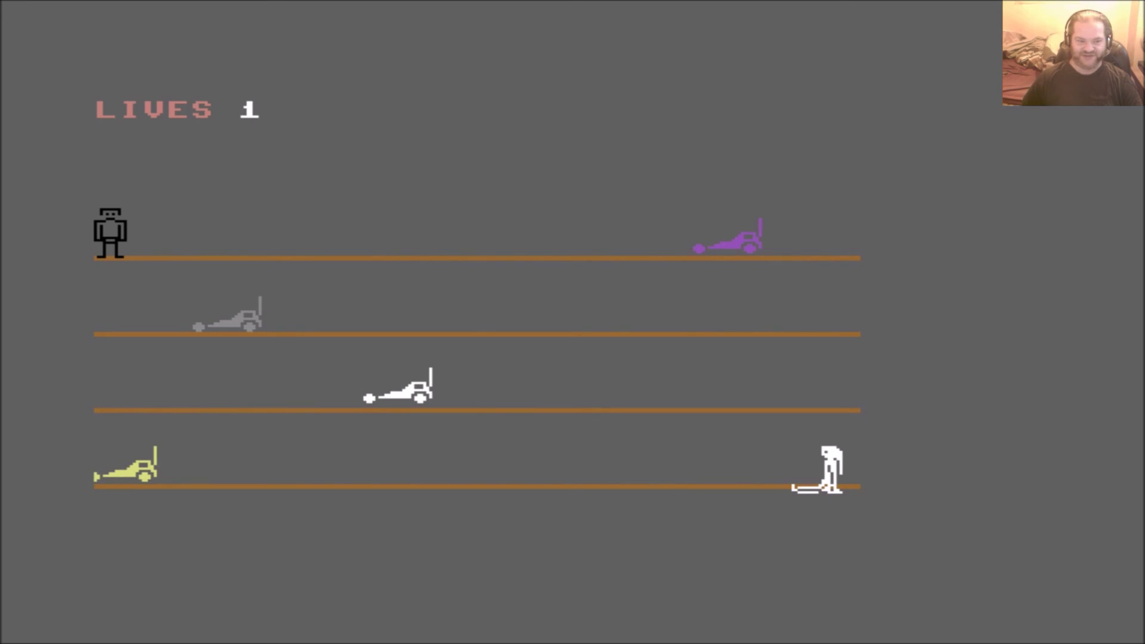
Nudge the robot one step right along the top lane, then leave the joystick idle
{"action": "key", "text": "Right"}
{"action": "key", "text": "Right"}
{"action": "key", "text": "Right"}
{"action": "key", "text": "Right"}
{"action": "key", "text": "Right"}
{"action": "key", "text": "Right"}
{"action": "key", "text": "Right"}
{"action": "key", "text": "Right"}
{"action": "key", "text": "Right"}
{"action": "key", "text": "Right"}
{"action": "key", "text": "Right"}
{"action": "key", "text": "Right"}
{"action": "key", "text": "Right"}
{"action": "key", "text": "Right"}
{"action": "key", "text": "Right"}
{"action": "key", "text": "Right"}
{"action": "key", "text": "Right"}
{"action": "key", "text": "Right"}
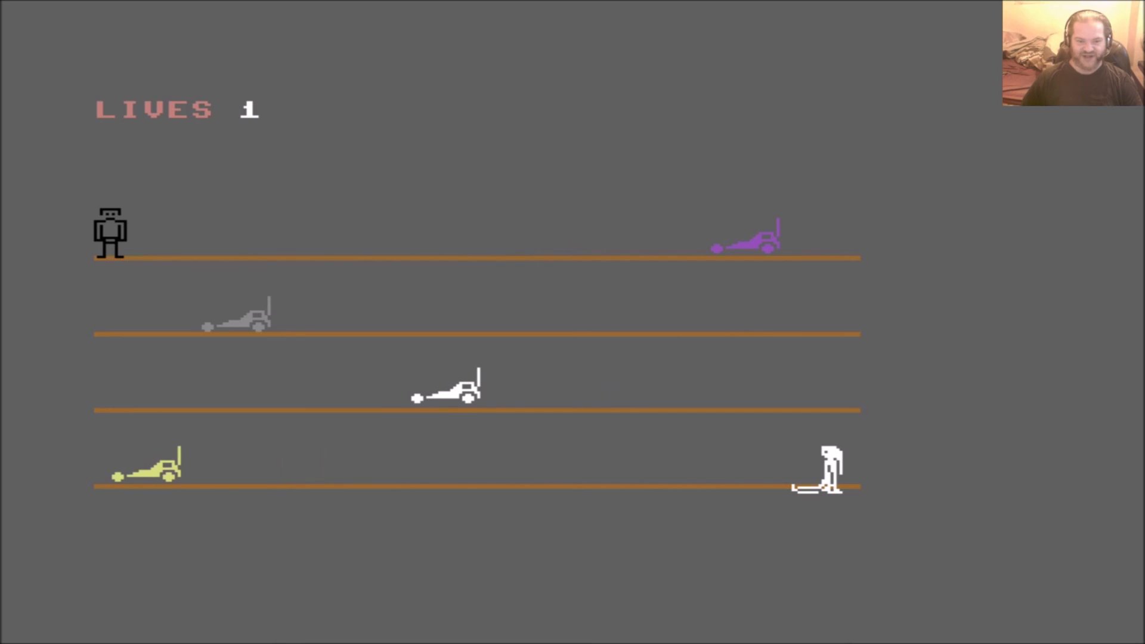